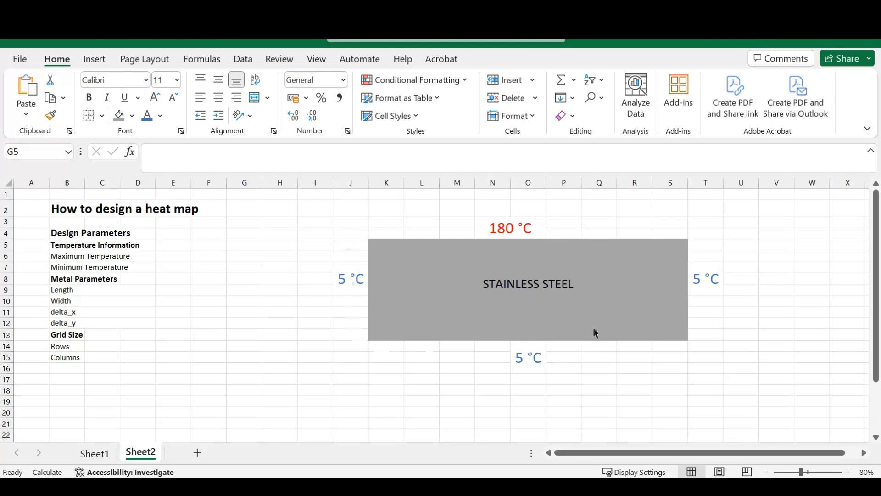
- Enter the maximum temperature as 180 in E6 with the unit degC in F6
{"action": "left_click", "coordinate": [181, 257]}
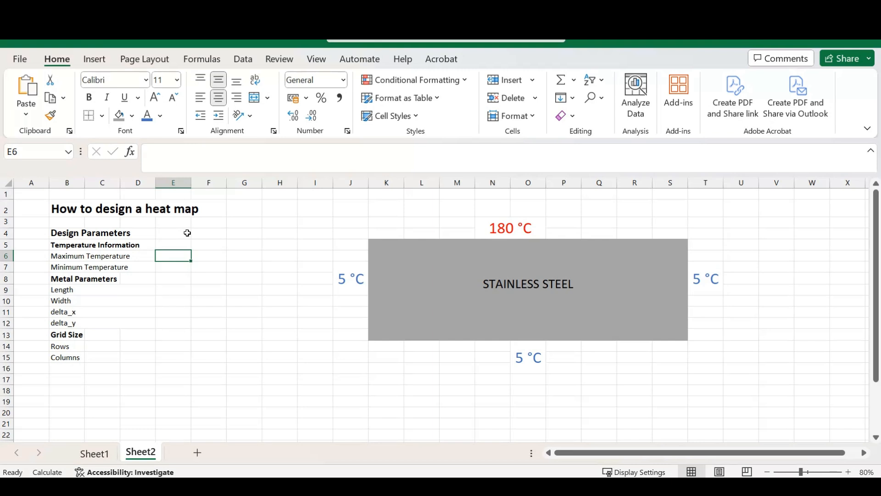
{"action": "type", "text": "180"}
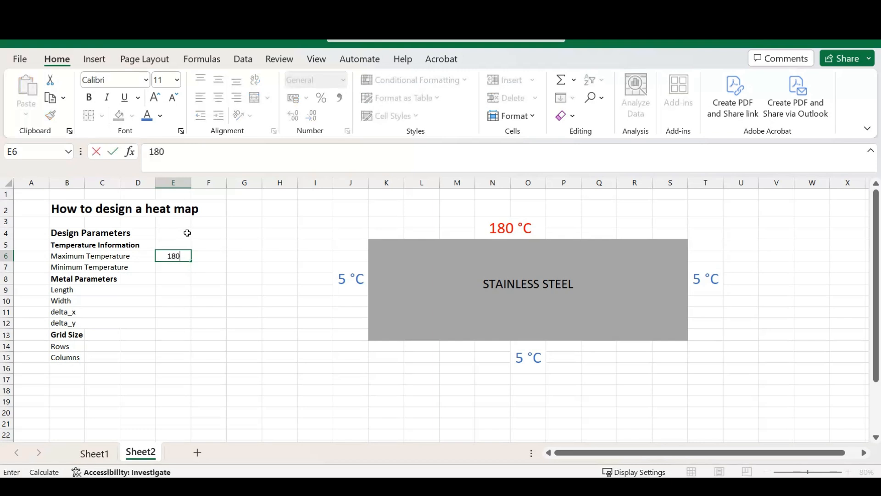
{"action": "key", "text": "Tab"}
{"action": "type", "text": "deg"}
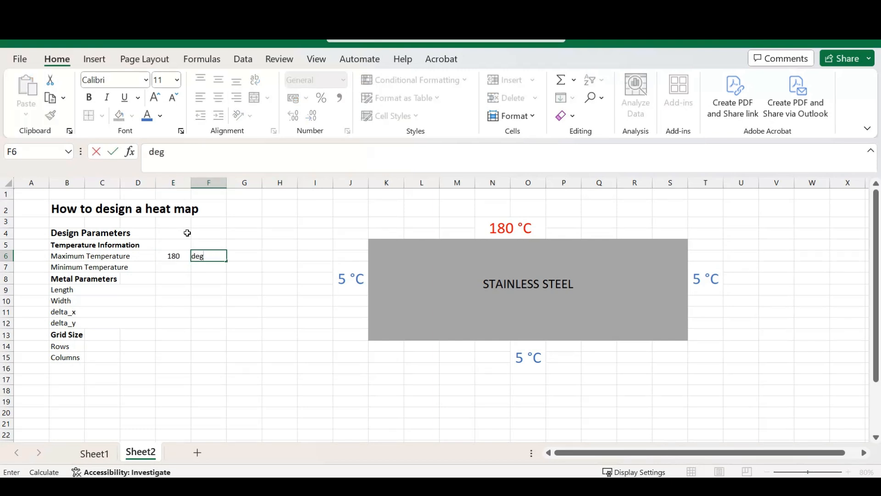
{"action": "type", "text": "C"}
{"action": "key", "text": "Return"}
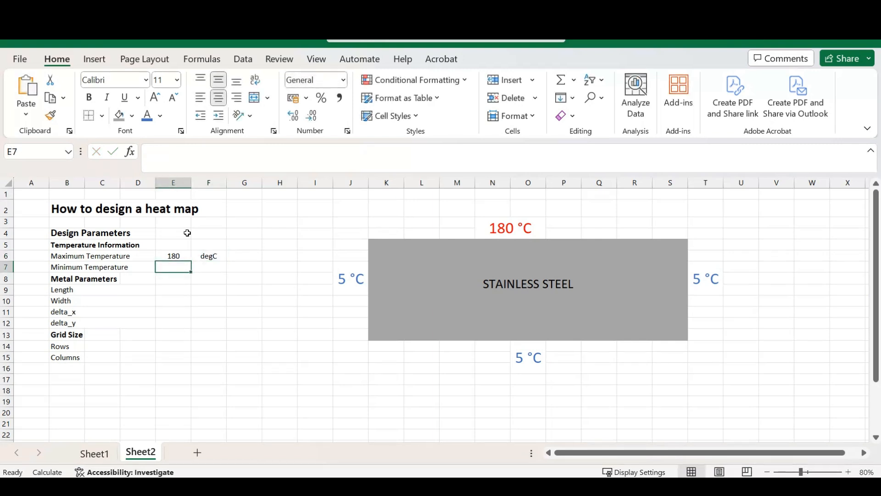
- Enter the minimum temperature as 5 in E7 with the unit degC in F7
{"action": "type", "text": "5"}
{"action": "key", "text": "Tab"}
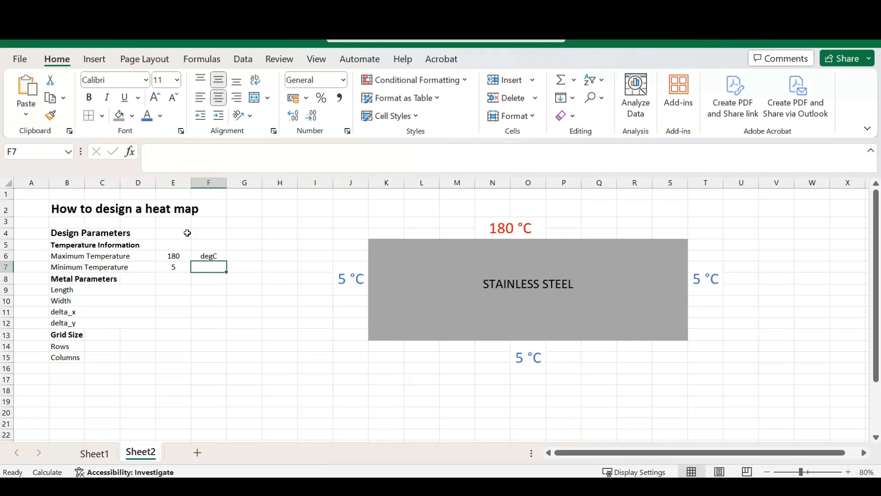
{"action": "type", "text": "degC"}
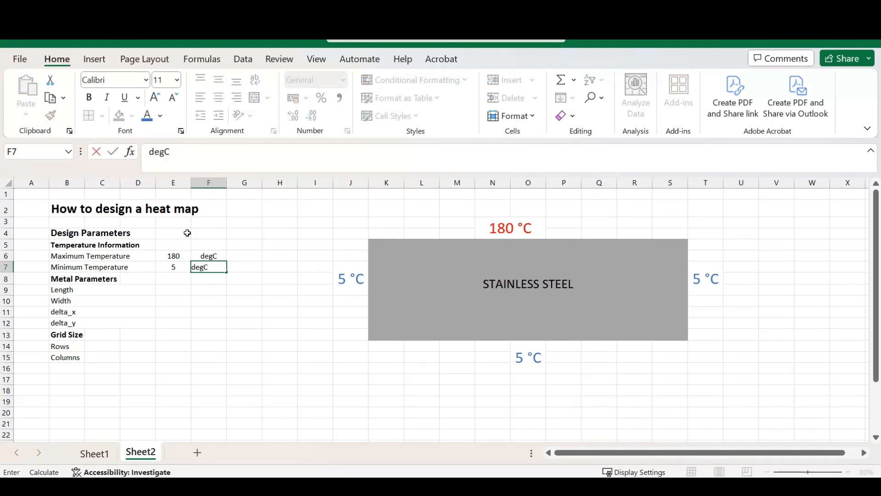
{"action": "key", "text": "Return"}
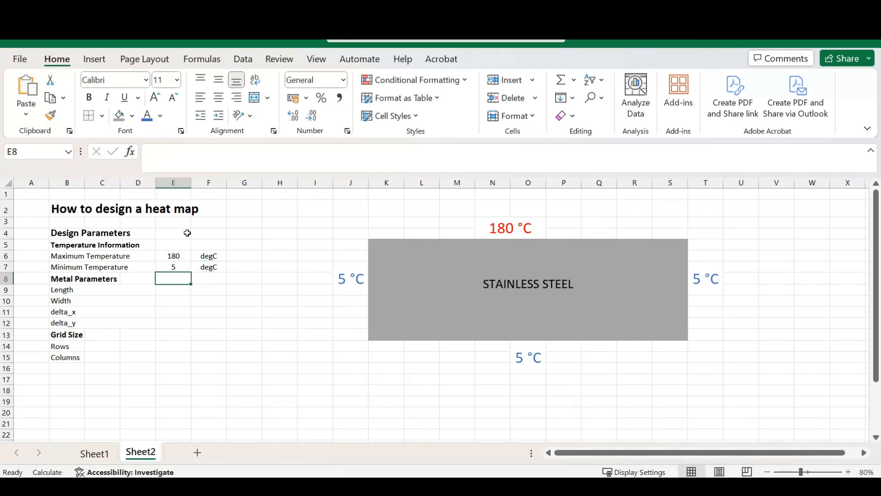
- Enter the metal's length as 4 in E9 with the unit m beside it
{"action": "key", "text": "Return"}
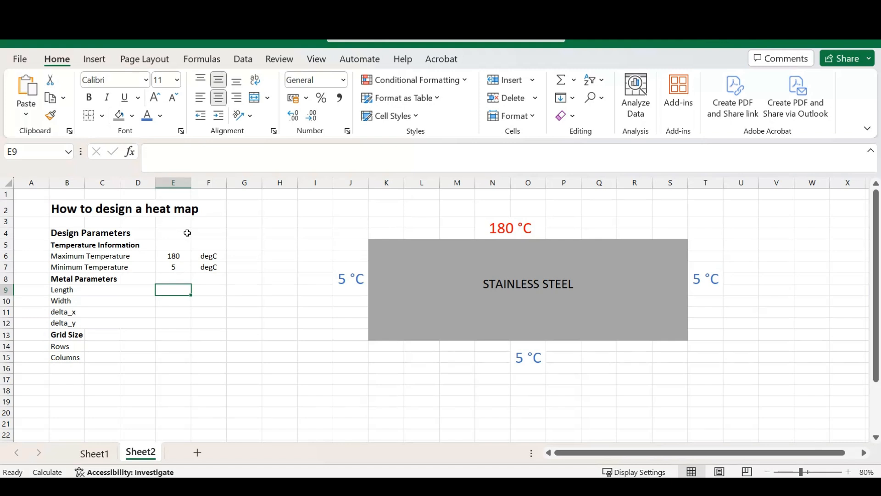
{"action": "type", "text": "4"}
{"action": "key", "text": "Return"}
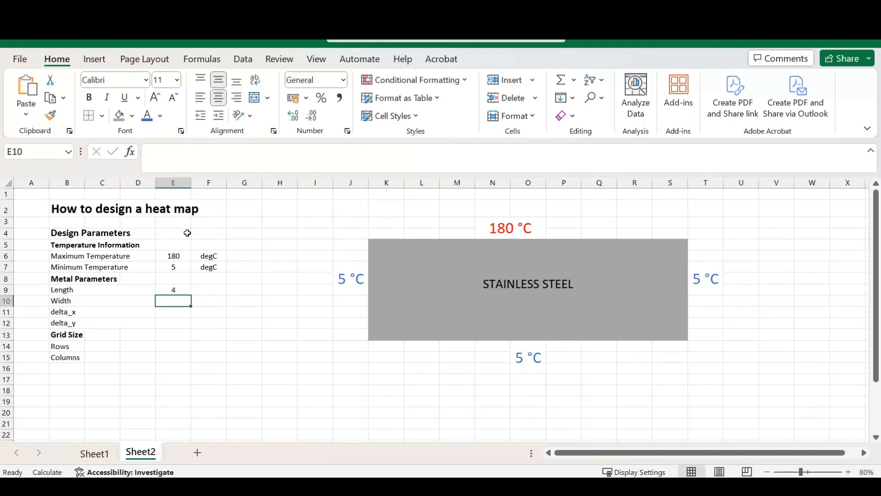
{"action": "key", "text": "Up"}
{"action": "key", "text": "Right"}
{"action": "type", "text": "m"}
{"action": "key", "text": "Return"}
- Enter the metal's width as 2 in E10 with the unit m beside it
{"action": "key", "text": "Left"}
{"action": "type", "text": "2"}
{"action": "key", "text": "Tab"}
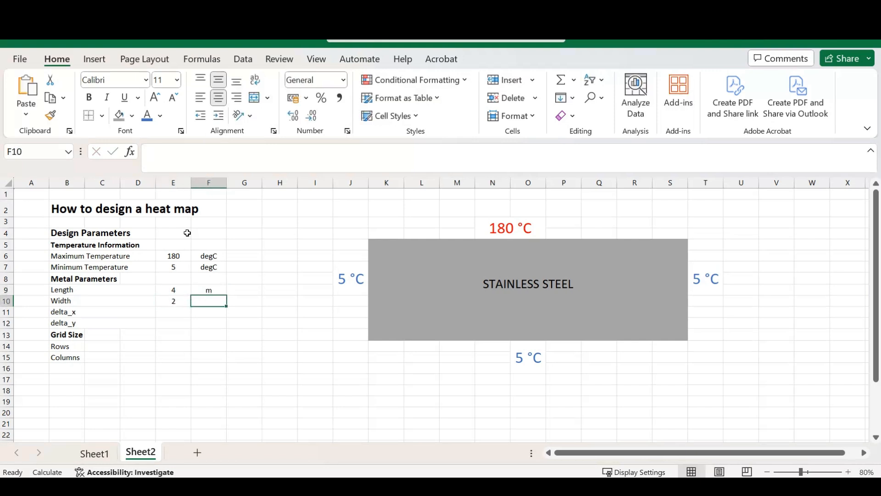
{"action": "type", "text": "m"}
{"action": "key", "text": "Return"}
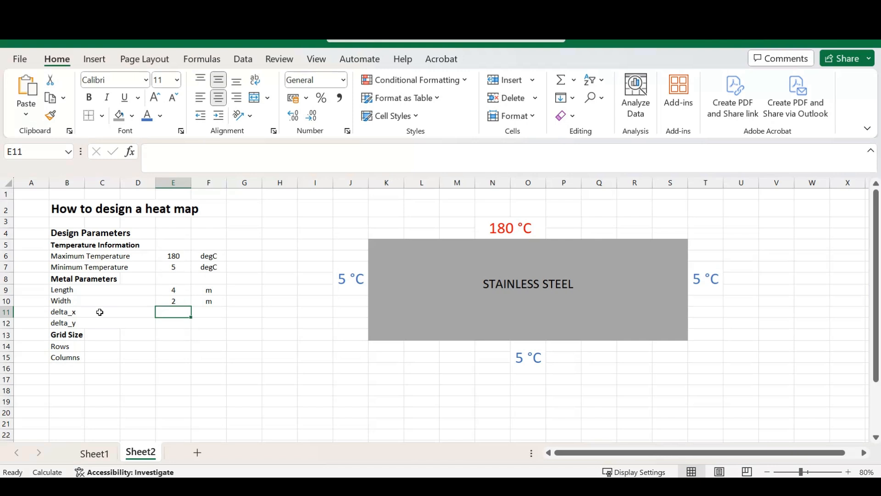
- Try dividing the stainless steel block K5:S13 into a grid with all borders, and undo it
{"action": "left_click_drag", "start_coordinate": [393, 246], "coordinate": [661, 335]}
{"action": "left_click", "coordinate": [255, 97]}
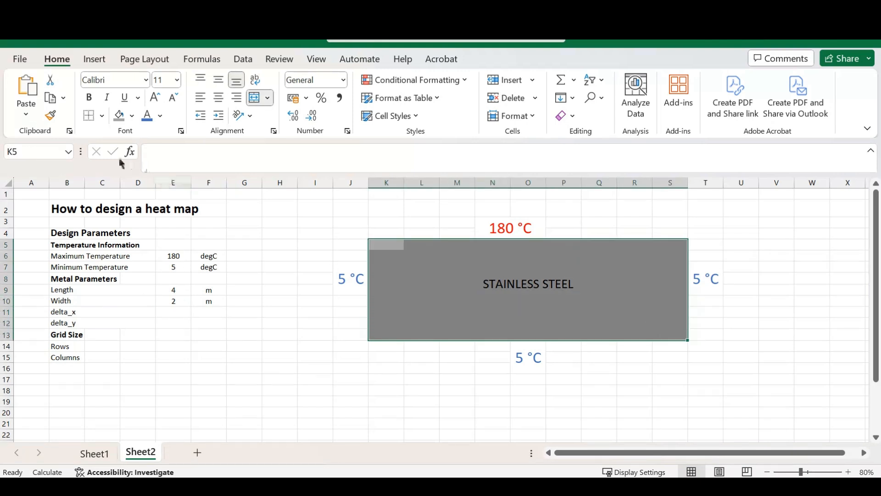
{"action": "left_click", "coordinate": [102, 115]}
{"action": "left_click", "coordinate": [126, 256]}
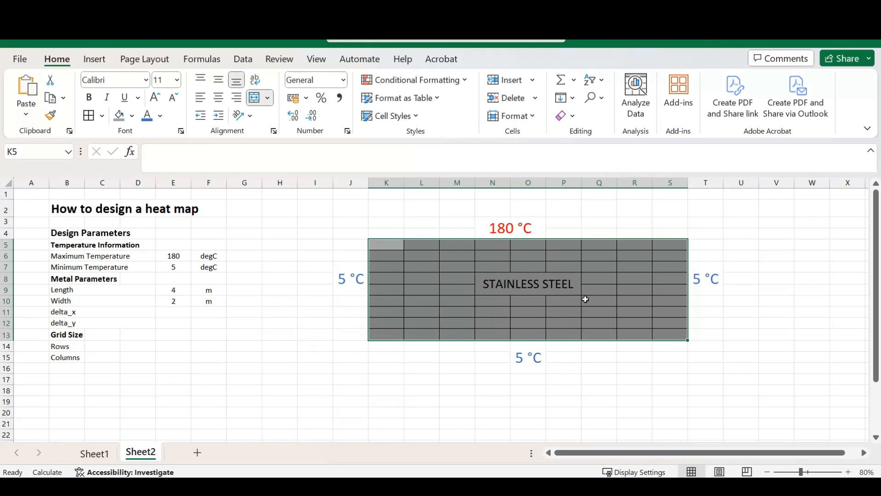
{"action": "left_click", "coordinate": [349, 334]}
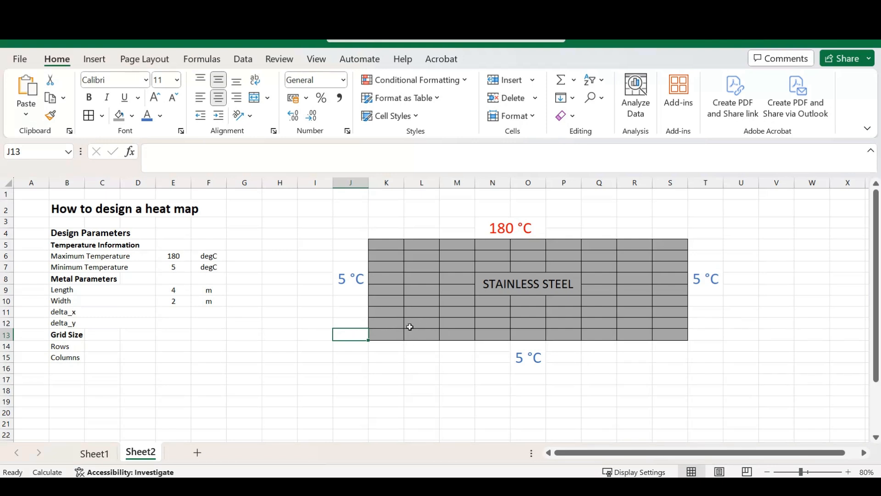
{"action": "key", "text": "ctrl+z"}
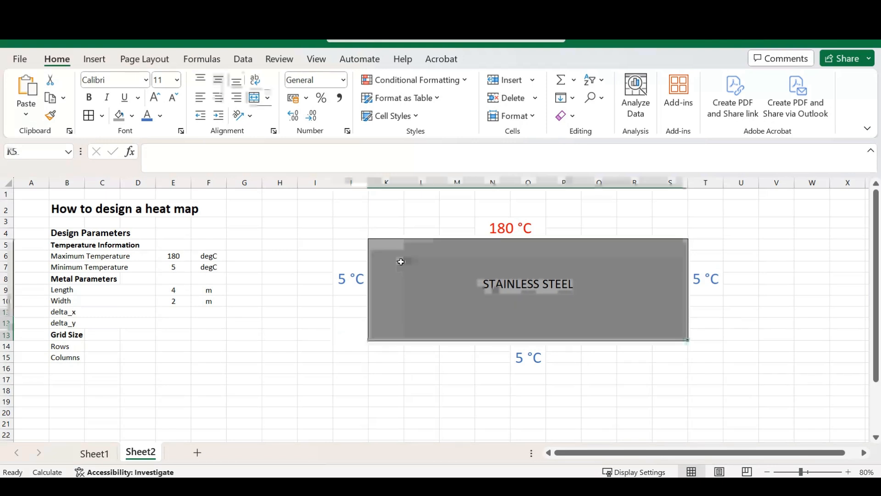
{"action": "left_click", "coordinate": [280, 303]}
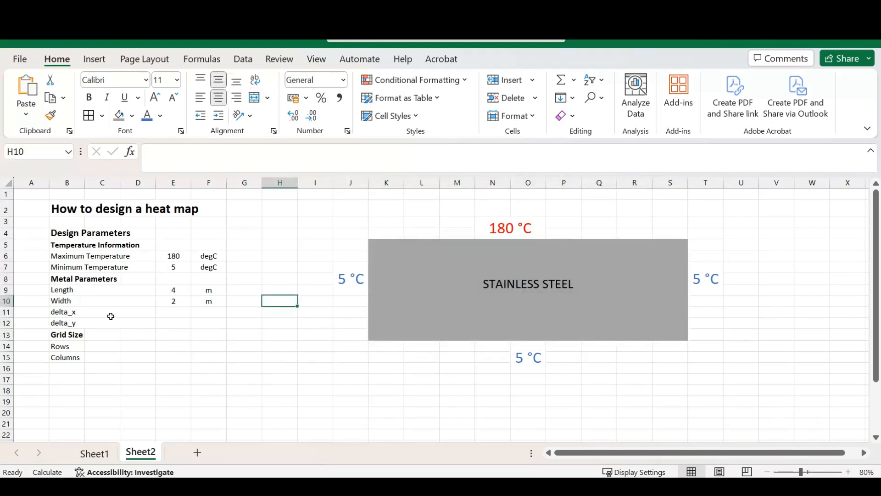
- Enter delta_x as 0,2 in E11 with the unit m in F11
{"action": "left_click", "coordinate": [176, 317]}
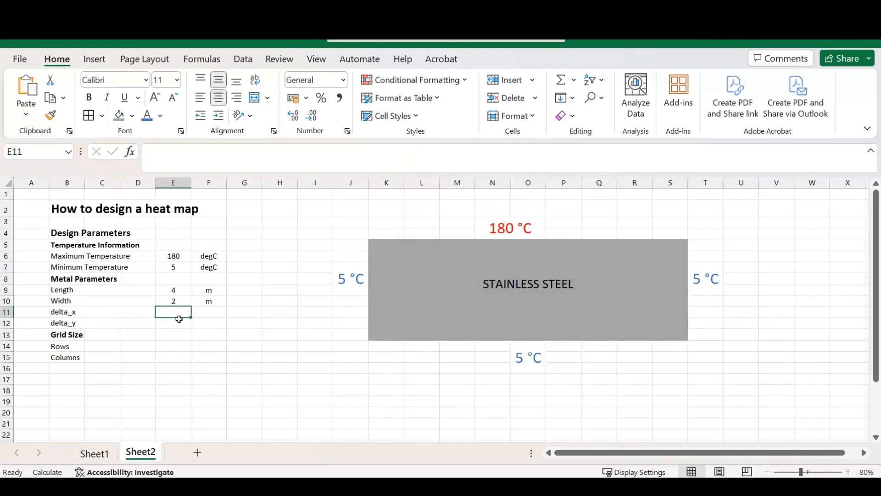
{"action": "type", "text": "0,2"}
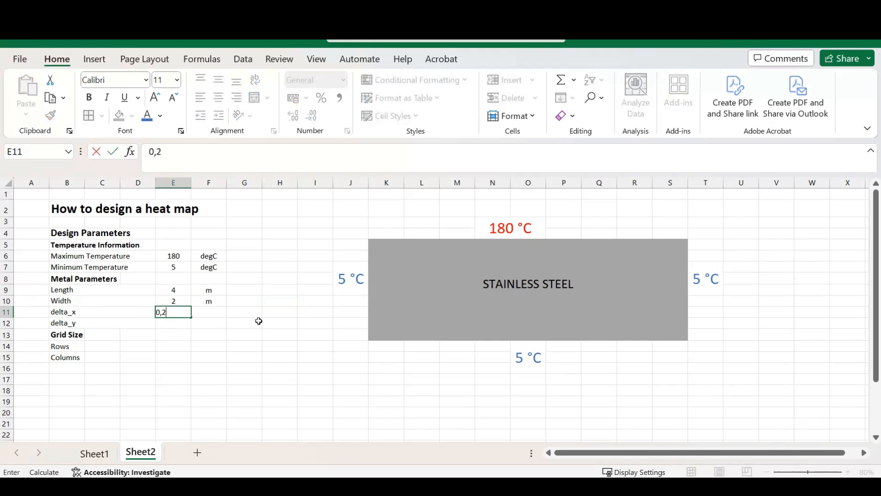
{"action": "key", "text": "Tab"}
{"action": "type", "text": "m"}
{"action": "key", "text": "Return"}
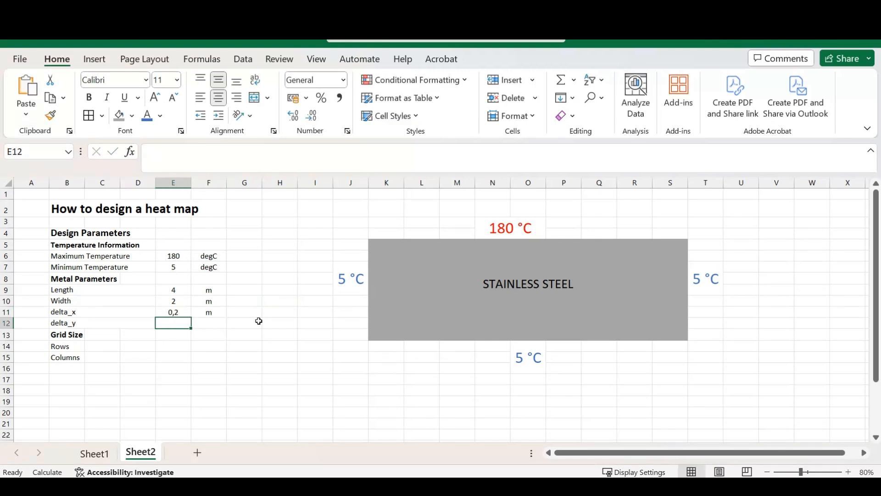
- Enter delta_y as 0,2 in E12 with the unit m in F12
{"action": "type", "text": "0,2"}
{"action": "key", "text": "Tab"}
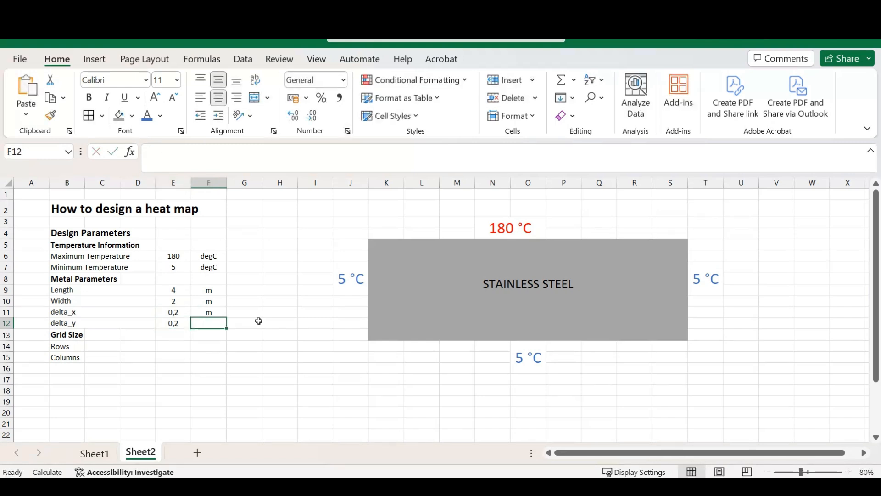
{"action": "type", "text": "m"}
{"action": "key", "text": "Return"}
- Calculate the number of grid rows in C14 as width divided by delta_y with the formula =E10/E12
{"action": "key", "text": "Down"}
{"action": "key", "text": "Down"}
{"action": "key", "text": "Up"}
{"action": "key", "text": "Left"}
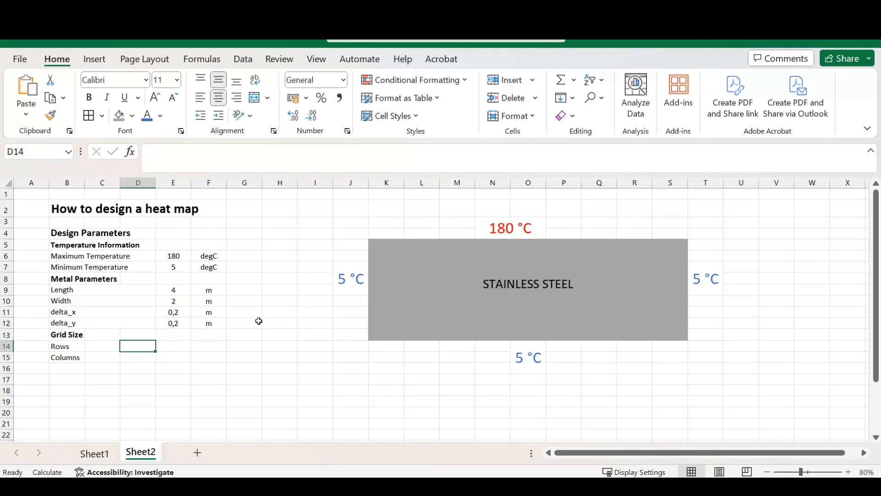
{"action": "key", "text": "Left"}
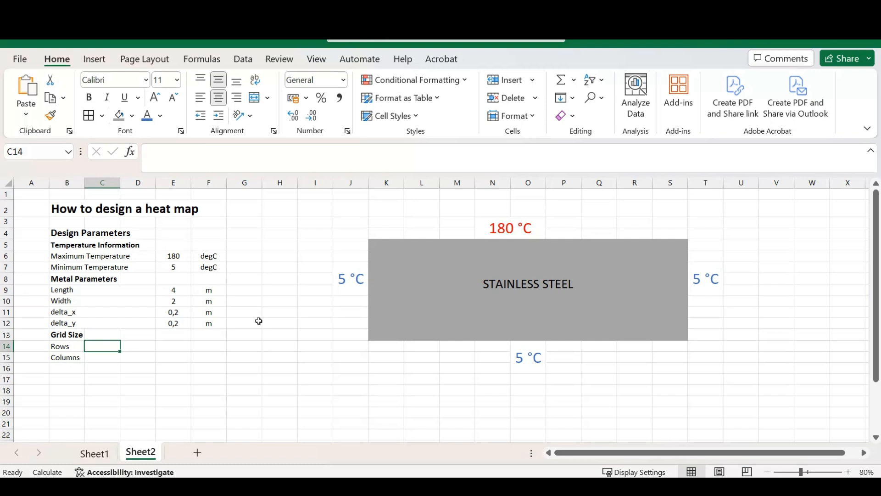
{"action": "key", "text": "Up"}
{"action": "key", "text": "Left"}
{"action": "key", "text": "Down"}
{"action": "key", "text": "Right"}
{"action": "type", "text": "="}
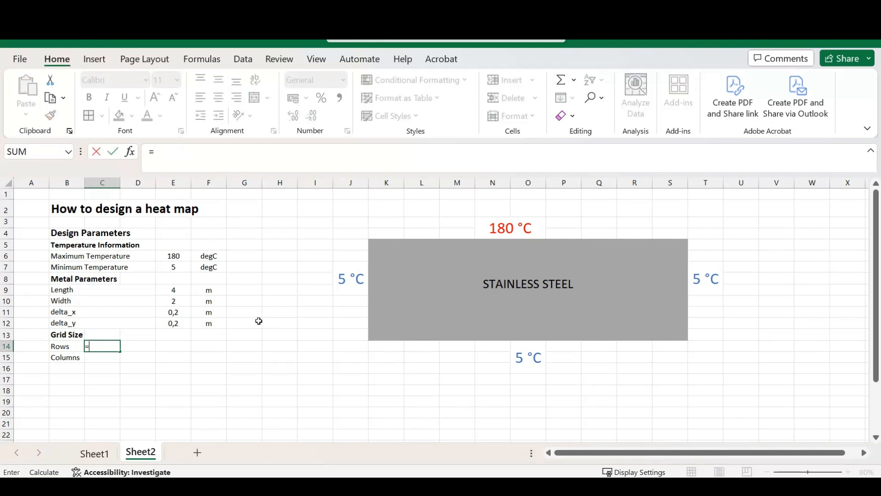
{"action": "key", "text": "Right"}
{"action": "key", "text": "Right"}
{"action": "key", "text": "Up"}
{"action": "key", "text": "Up"}
{"action": "key", "text": "Up"}
{"action": "key", "text": "Up"}
{"action": "type", "text": "/"}
{"action": "key", "text": "Right"}
{"action": "key", "text": "Right"}
{"action": "key", "text": "Right"}
{"action": "key", "text": "Up"}
{"action": "key", "text": "Up"}
{"action": "key", "text": "Left"}
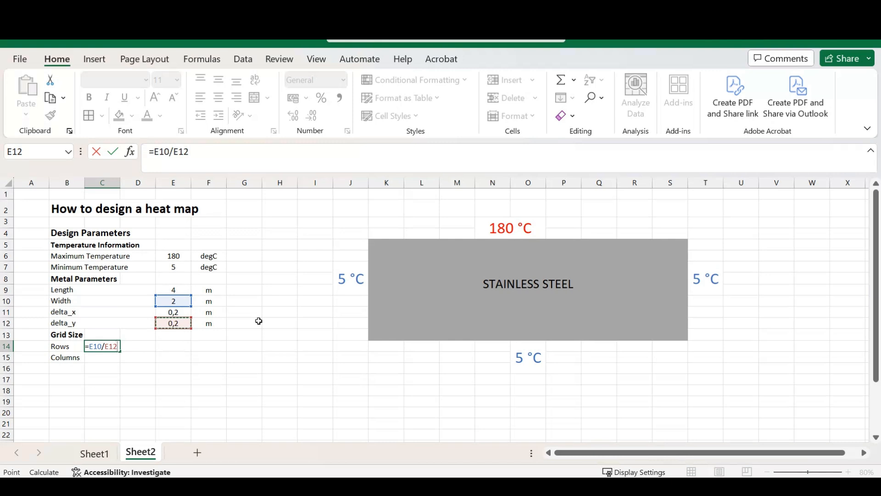
{"action": "key", "text": "Return"}
- Calculate the number of grid columns in C15 as length divided by delta_x with =E9/E11, and check both grid size formulas
{"action": "type", "text": "="}
{"action": "key", "text": "Right"}
{"action": "key", "text": "Right"}
{"action": "key", "text": "Up"}
{"action": "key", "text": "Up"}
{"action": "key", "text": "Up"}
{"action": "key", "text": "Up"}
{"action": "key", "text": "Up"}
{"action": "key", "text": "Up"}
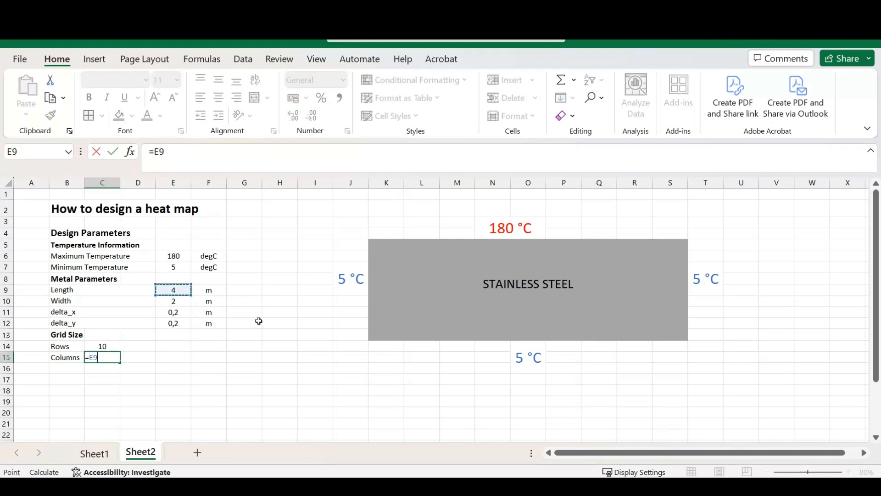
{"action": "type", "text": "/"}
{"action": "key", "text": "Right"}
{"action": "key", "text": "Right"}
{"action": "key", "text": "Up"}
{"action": "key", "text": "Up"}
{"action": "key", "text": "Up"}
{"action": "key", "text": "Up"}
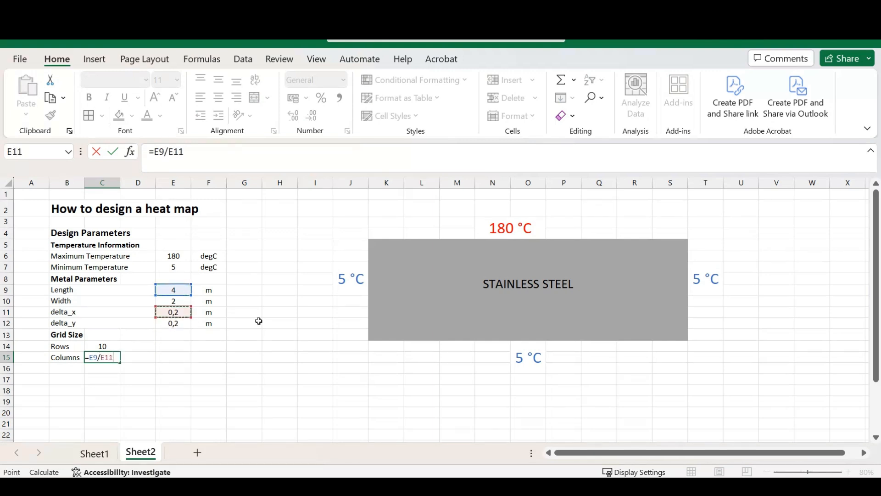
{"action": "key", "text": "Return"}
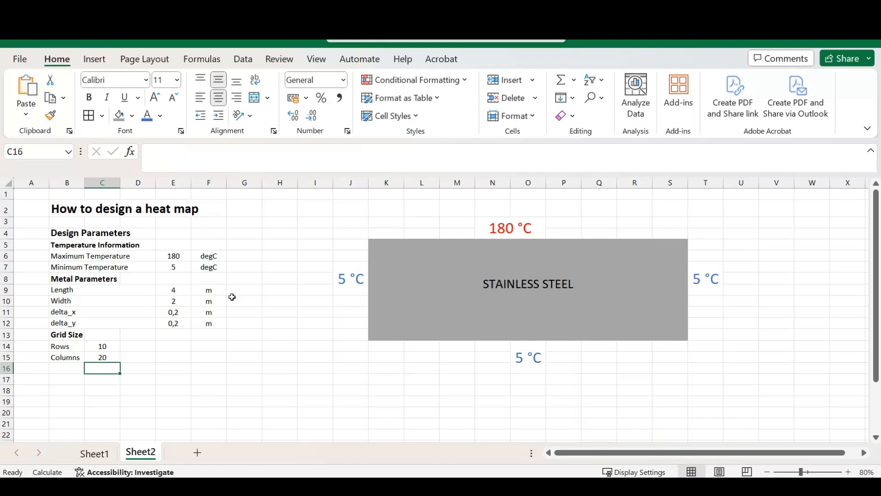
{"action": "left_click", "coordinate": [108, 345]}
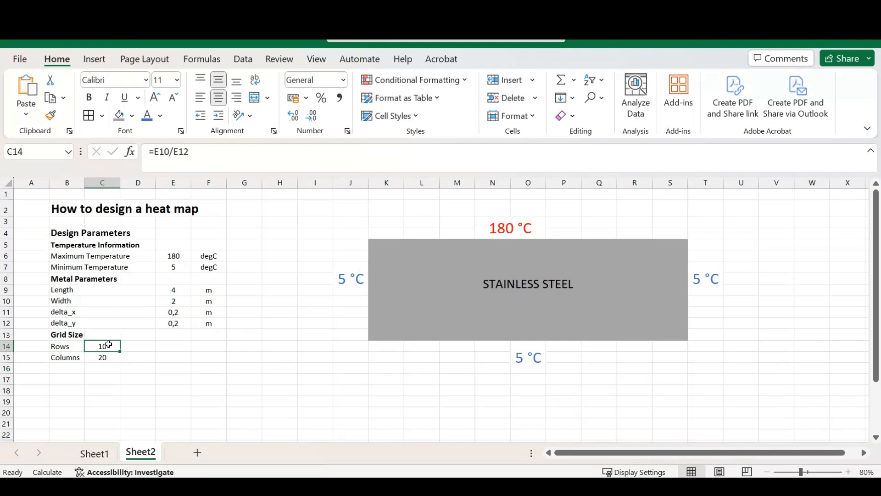
{"action": "left_click", "coordinate": [105, 356]}
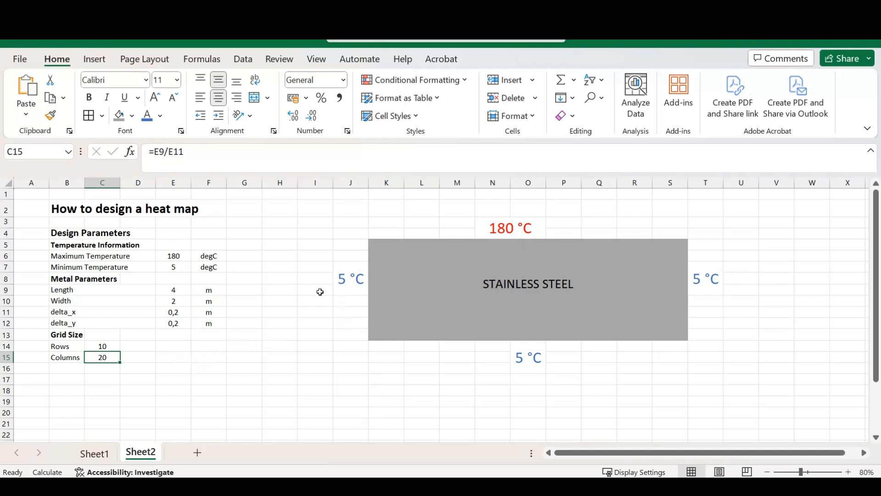
- Apply all borders to the range B18:W29 to form a grid of 12 rows by 22 columns
{"action": "scroll", "coordinate": [268, 324], "scroll_direction": "down", "scroll_amount": 1}
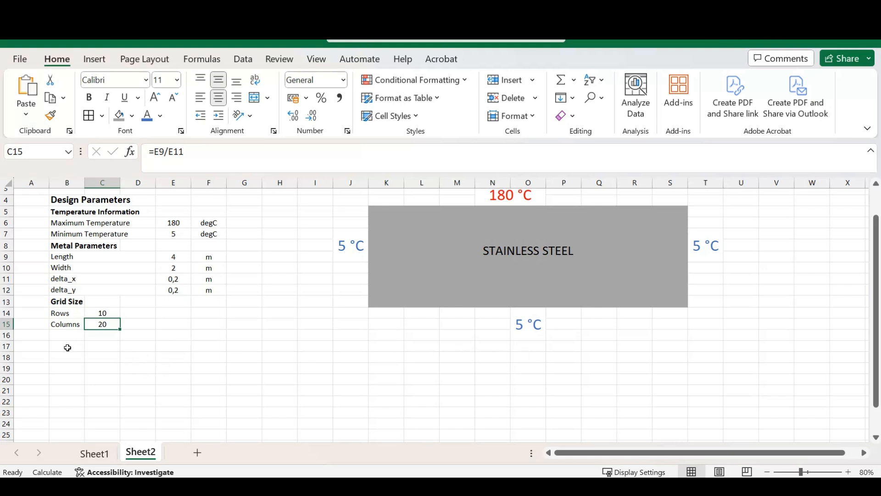
{"action": "left_click_drag", "start_coordinate": [67, 357], "coordinate": [812, 429]}
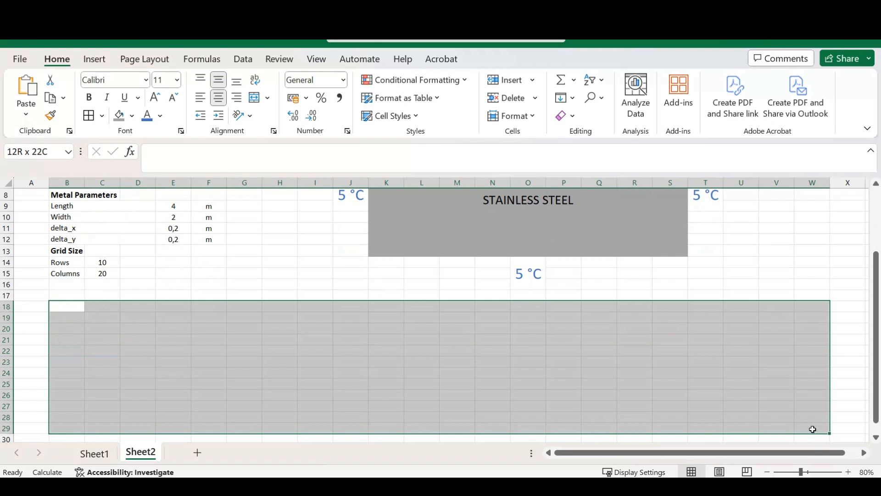
{"action": "left_click_drag", "start_coordinate": [812, 429], "coordinate": [812, 429]}
{"action": "left_click", "coordinate": [89, 117]}
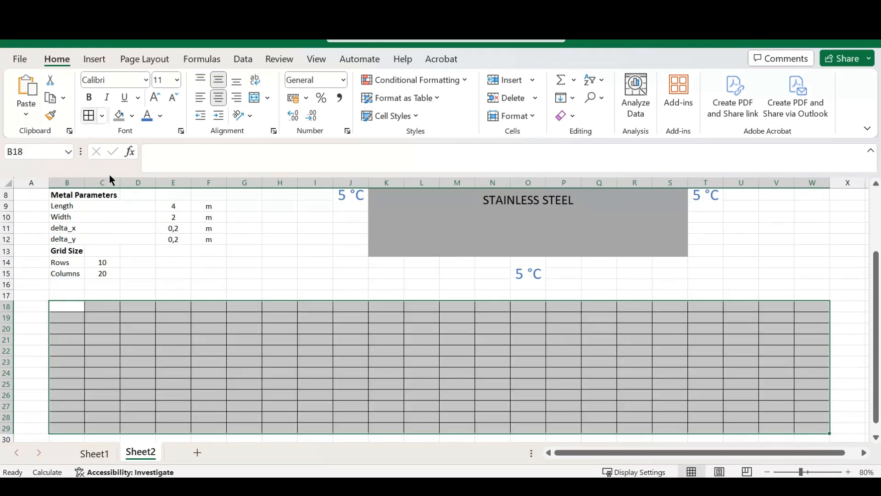
{"action": "left_click", "coordinate": [73, 315]}
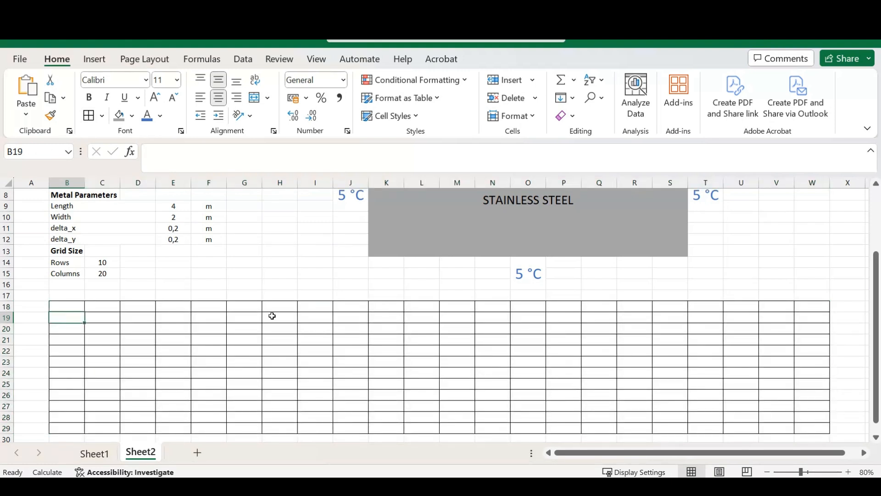
- Select the grid's inner cells C19:V28 and compare them with the stainless steel plate diagram
{"action": "scroll", "coordinate": [275, 316], "scroll_direction": "up", "scroll_amount": 3}
{"action": "scroll", "coordinate": [330, 357], "scroll_direction": "down", "scroll_amount": 4}
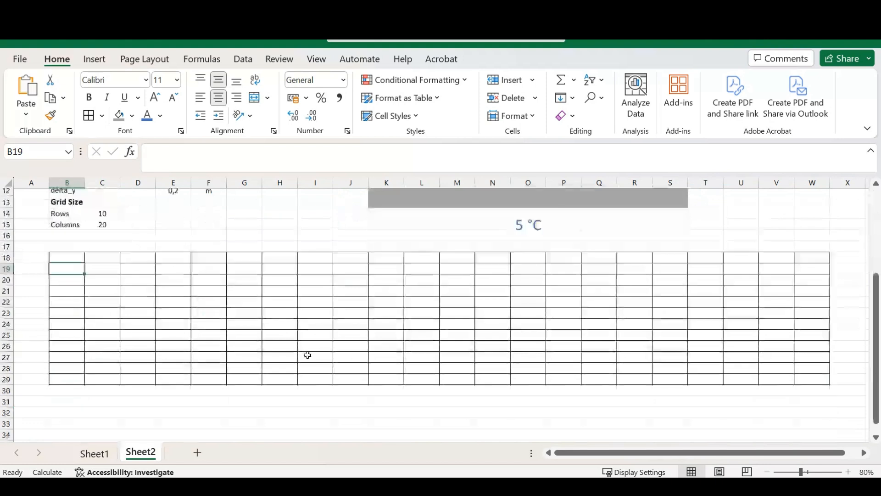
{"action": "left_click_drag", "start_coordinate": [104, 271], "coordinate": [137, 269]}
{"action": "left_click_drag", "start_coordinate": [280, 280], "coordinate": [769, 365]}
{"action": "scroll", "coordinate": [422, 313], "scroll_direction": "up", "scroll_amount": 4}
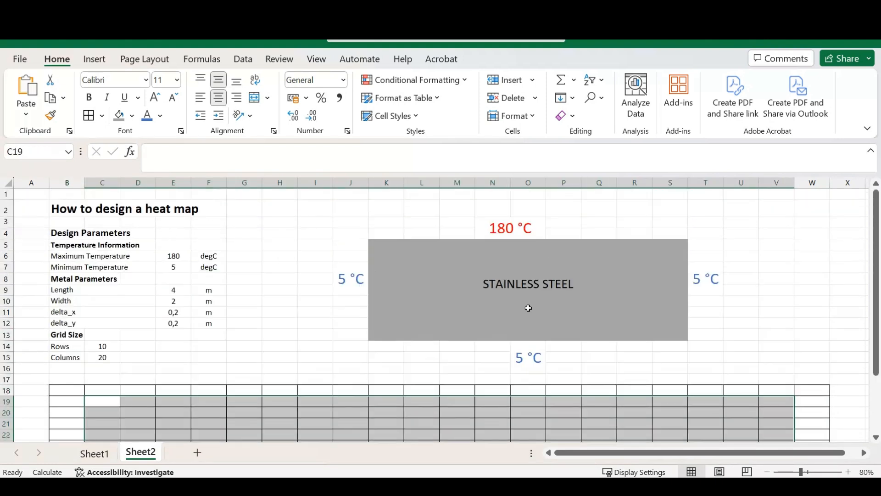
- Shade the grid's inner cells C19:V28 grey, compare them with the stainless steel plate diagram, and undo the shading
{"action": "left_click", "coordinate": [120, 120]}
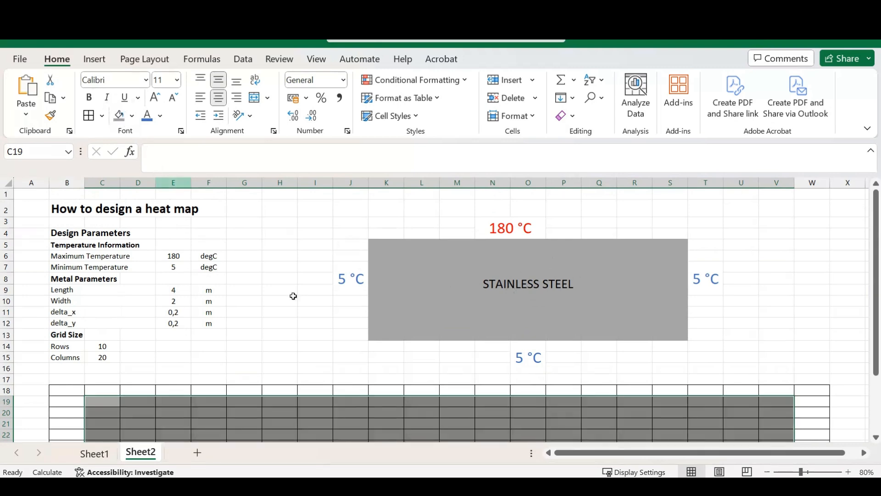
{"action": "scroll", "coordinate": [402, 285], "scroll_direction": "down", "scroll_amount": 5}
{"action": "left_click", "coordinate": [385, 385]}
{"action": "scroll", "coordinate": [647, 313], "scroll_direction": "up", "scroll_amount": 3}
{"action": "scroll", "coordinate": [648, 313], "scroll_direction": "up", "scroll_amount": 2}
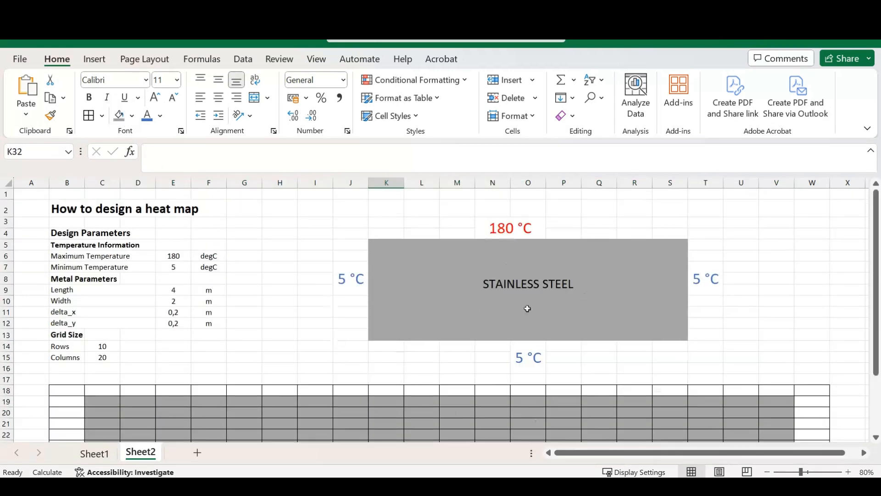
{"action": "scroll", "coordinate": [351, 366], "scroll_direction": "down", "scroll_amount": 3}
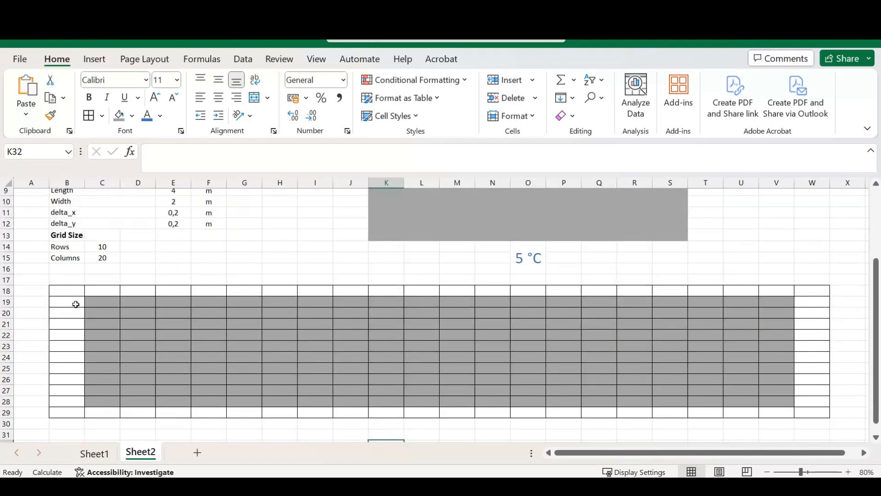
{"action": "key", "text": "ctrl+z"}
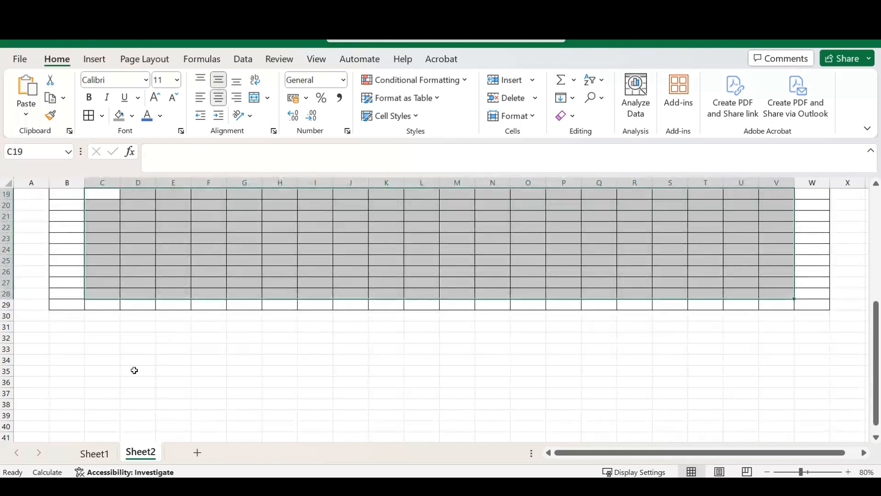
- Begin a formula in B19, the first cell of the grid's left boundary, that references the minimum temperature in E7
{"action": "scroll", "coordinate": [129, 370], "scroll_direction": "up", "scroll_amount": 1}
{"action": "left_click", "coordinate": [73, 228]}
{"action": "scroll", "coordinate": [205, 332], "scroll_direction": "up", "scroll_amount": 2}
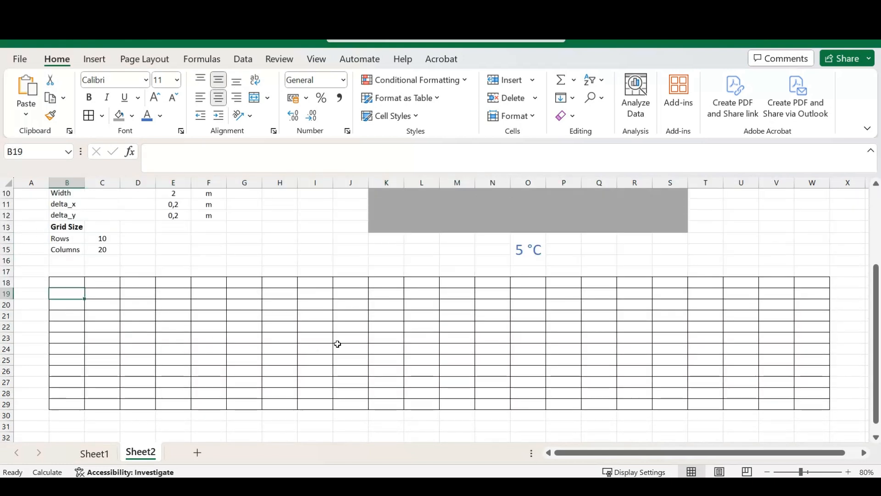
{"action": "type", "text": "="}
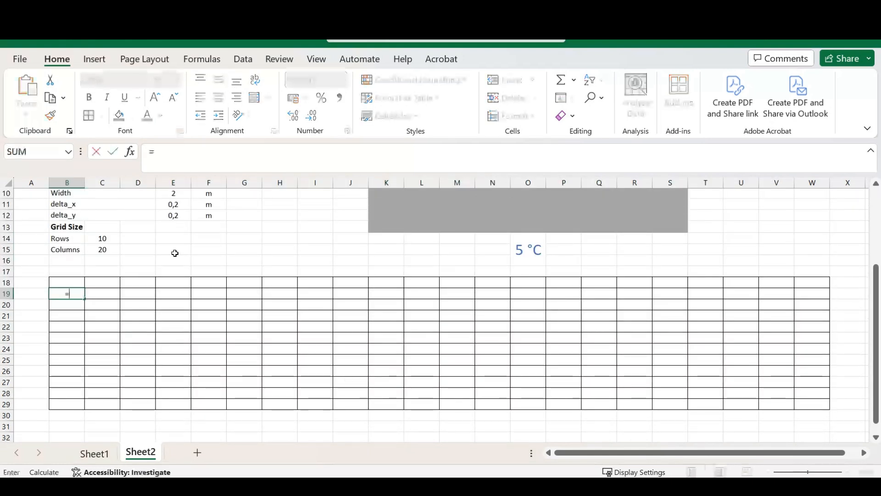
{"action": "key", "text": "Right"}
{"action": "key", "text": "Right"}
{"action": "key", "text": "Right"}
{"action": "key", "text": "Up"}
{"action": "key", "text": "Up"}
{"action": "key", "text": "Up"}
{"action": "key", "text": "Up"}
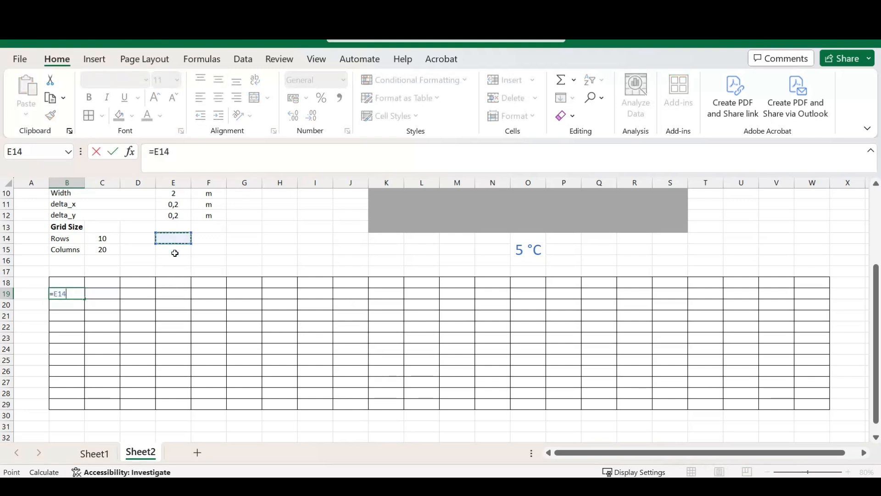
{"action": "key", "text": "Up"}
{"action": "key", "text": "Up"}
{"action": "key", "text": "Up"}
{"action": "key", "text": "Up"}
{"action": "key", "text": "Up"}
{"action": "key", "text": "Up"}
{"action": "key", "text": "Up"}
{"action": "key", "text": "Up"}
{"action": "key", "text": "Up"}
{"action": "key", "text": "Up"}
{"action": "key", "text": "Down"}
{"action": "key", "text": "Down"}
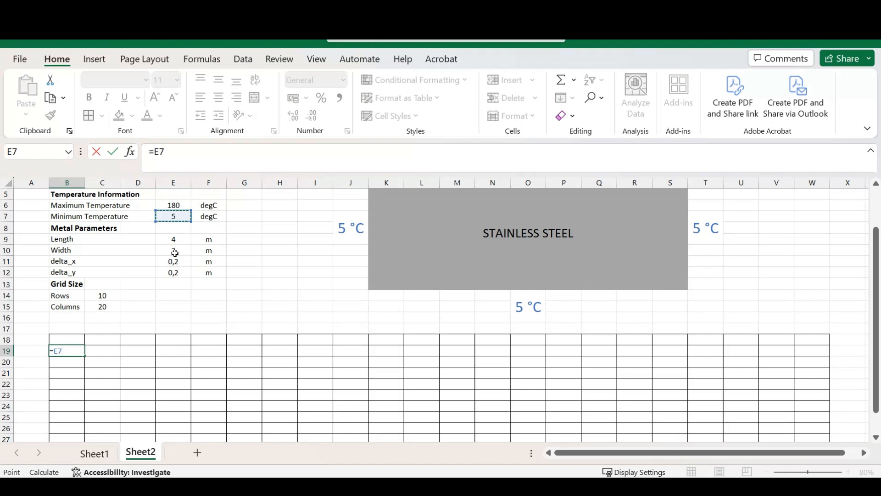
- Make the reference in B19 absolute so the formula is =$E$7, and enter it
{"action": "left_click", "coordinate": [155, 156]}
{"action": "type", "text": "$"}
{"action": "key", "text": "Right"}
{"action": "type", "text": "$"}
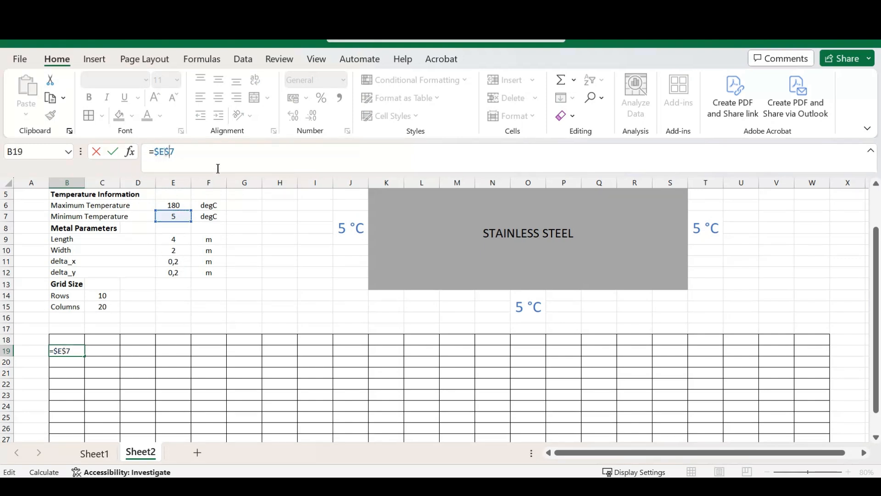
{"action": "key", "text": "Return"}
{"action": "key", "text": "Up"}
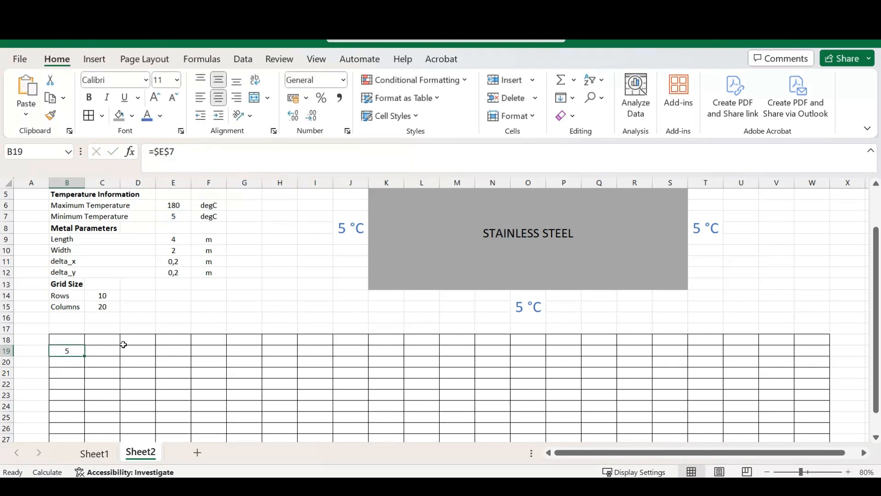
- Fill the minimum temperature formula from B19 down to B28 and copy that range to the right boundary W19:W28
{"action": "scroll", "coordinate": [83, 370], "scroll_direction": "down", "scroll_amount": 2}
{"action": "left_click_drag", "start_coordinate": [85, 311], "coordinate": [74, 405]}
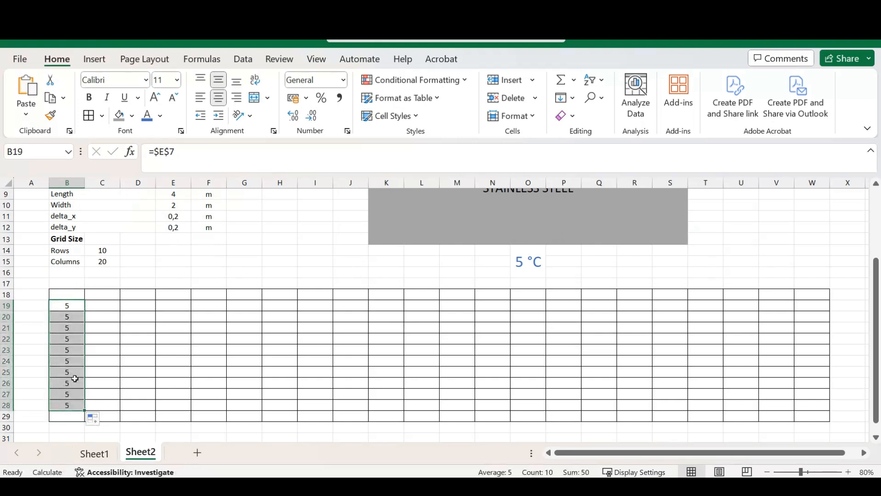
{"action": "key", "text": "ctrl+c"}
{"action": "left_click", "coordinate": [822, 306]}
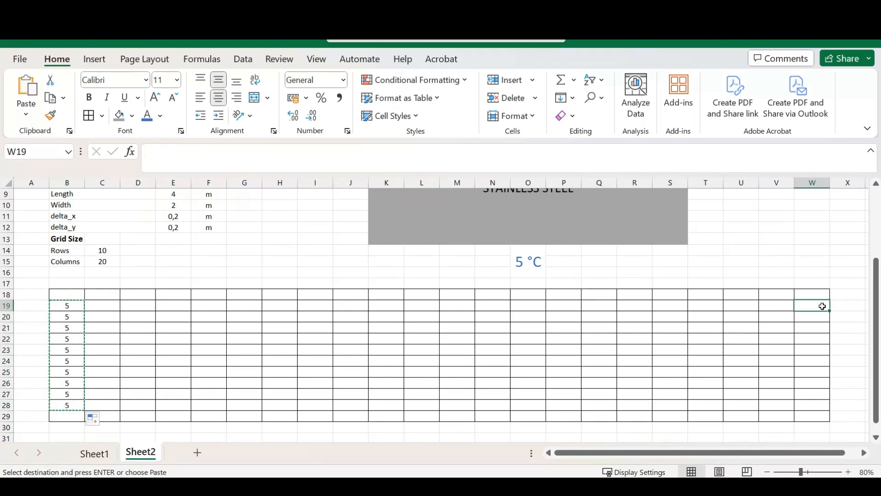
{"action": "key", "text": "Return"}
- Copy the minimum temperature formula from B28 to the grid's bottom boundary C29:V29
{"action": "left_click", "coordinate": [71, 402]}
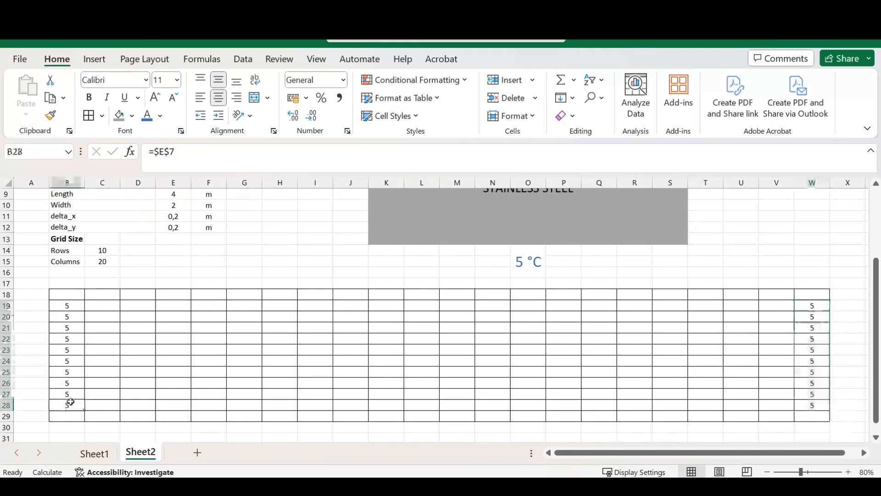
{"action": "key", "text": "ctrl+c"}
{"action": "left_click_drag", "start_coordinate": [106, 415], "coordinate": [781, 415]}
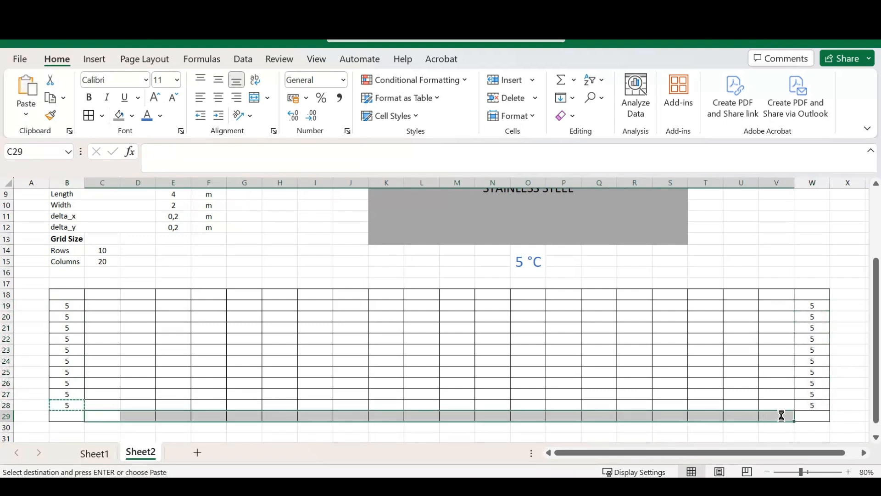
{"action": "key", "text": "Return"}
- Begin a formula in C18, the first cell of the grid's top boundary, that references the maximum temperature in E6
{"action": "left_click", "coordinate": [114, 294]}
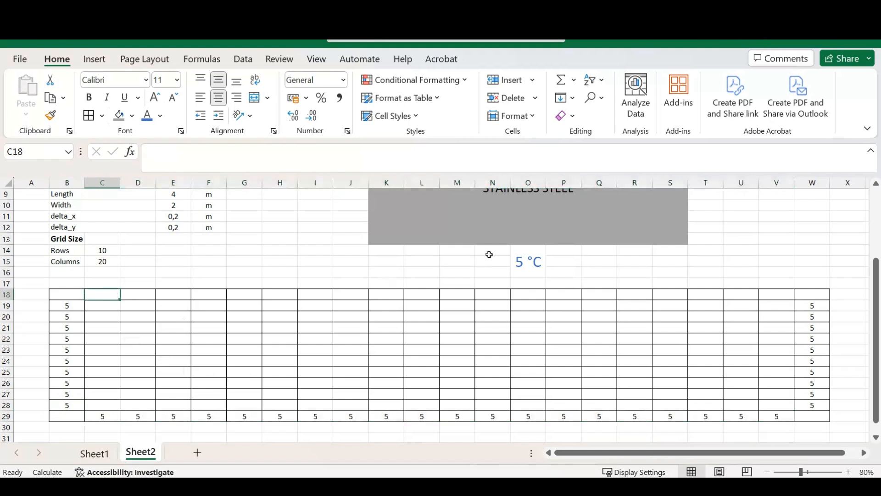
{"action": "scroll", "coordinate": [483, 256], "scroll_direction": "up", "scroll_amount": 3}
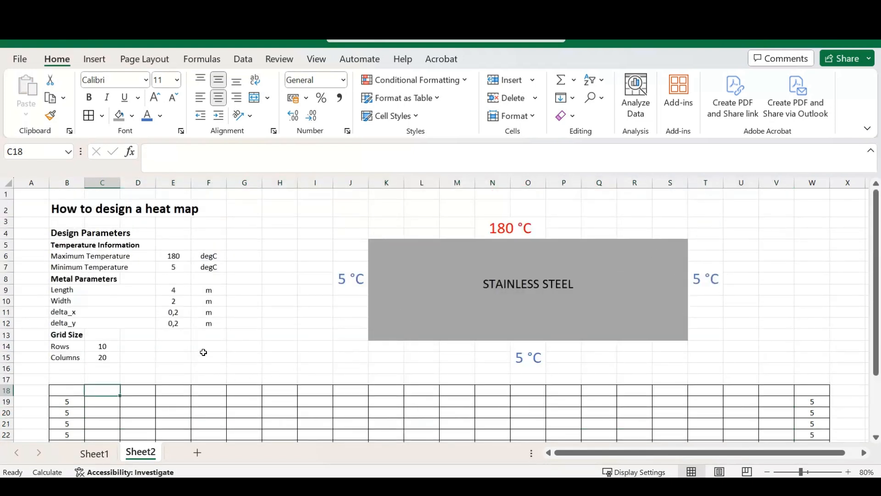
{"action": "type", "text": "="}
{"action": "key", "text": "Right"}
{"action": "key", "text": "Right"}
{"action": "key", "text": "Up"}
{"action": "key", "text": "Up"}
{"action": "key", "text": "Up"}
{"action": "key", "text": "Up"}
{"action": "key", "text": "Up"}
{"action": "key", "text": "Up"}
{"action": "key", "text": "Up"}
{"action": "key", "text": "Up"}
{"action": "key", "text": "Up"}
{"action": "key", "text": "Up"}
{"action": "key", "text": "Up"}
{"action": "key", "text": "Up"}
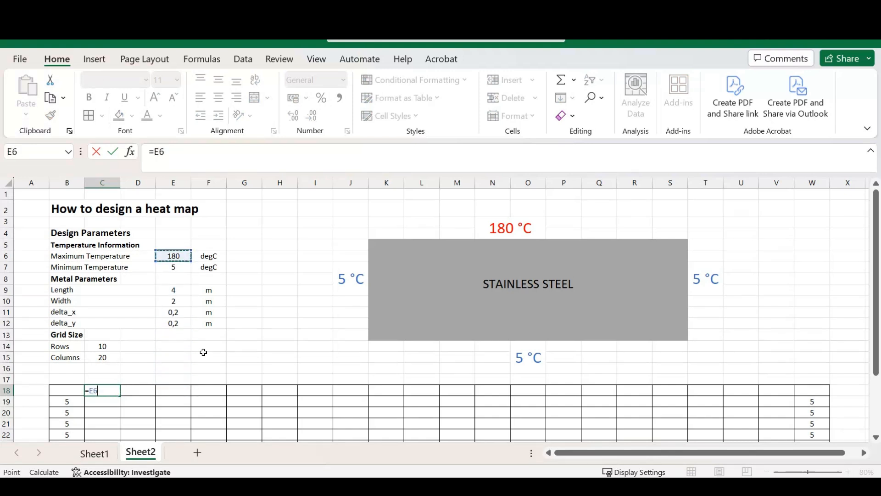
- Make the reference in C18 absolute as =$E$6 and fill the formula across the top boundary to V18
{"action": "left_click", "coordinate": [155, 153]}
{"action": "type", "text": "$"}
{"action": "key", "text": "Right"}
{"action": "type", "text": "$"}
{"action": "key", "text": "ctrl+Return"}
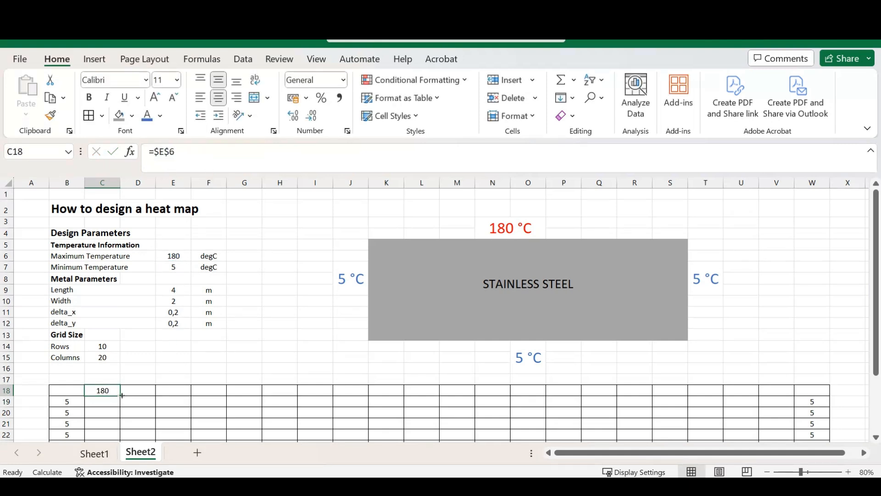
{"action": "left_click_drag", "start_coordinate": [122, 395], "coordinate": [777, 390]}
{"action": "left_click", "coordinate": [774, 324]}
{"action": "scroll", "coordinate": [761, 344], "scroll_direction": "down", "scroll_amount": 4}
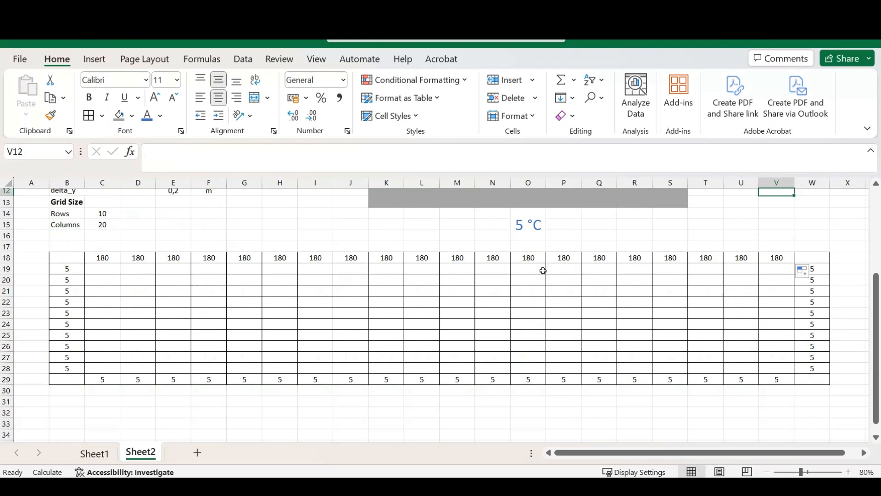
- Compare the grid's boundary temperatures with the plate diagram and examine the empty interior cells C19:V28
{"action": "scroll", "coordinate": [652, 347], "scroll_direction": "up", "scroll_amount": 2}
{"action": "scroll", "coordinate": [652, 346], "scroll_direction": "up", "scroll_amount": 2}
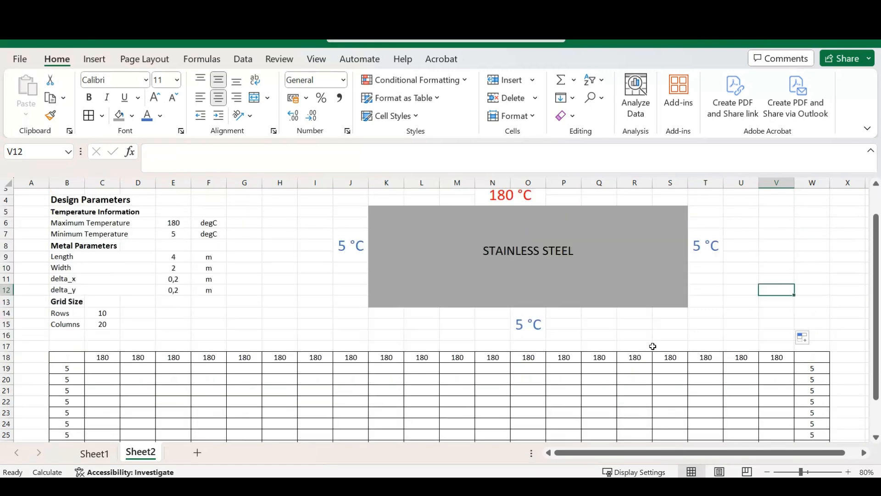
{"action": "scroll", "coordinate": [613, 329], "scroll_direction": "down", "scroll_amount": 5}
{"action": "scroll", "coordinate": [643, 298], "scroll_direction": "up", "scroll_amount": 2}
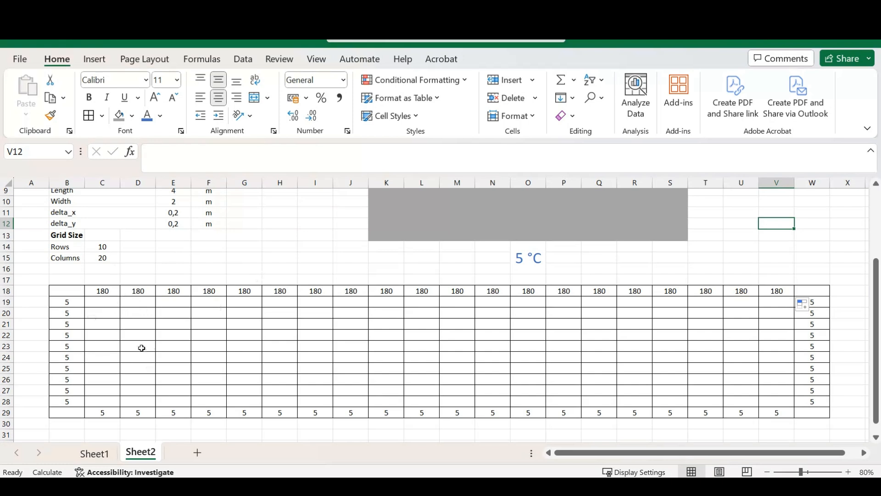
{"action": "left_click_drag", "start_coordinate": [112, 299], "coordinate": [776, 399]}
{"action": "left_click", "coordinate": [97, 304]}
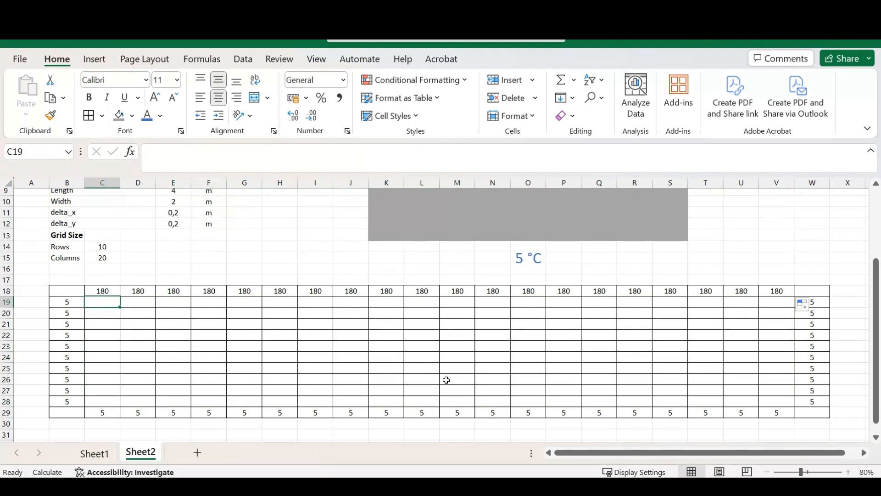
- Calculate the temperature in C28 as the average of its four neighbouring cells with =(C27+B28+C29+D28)/4
{"action": "left_click", "coordinate": [105, 401]}
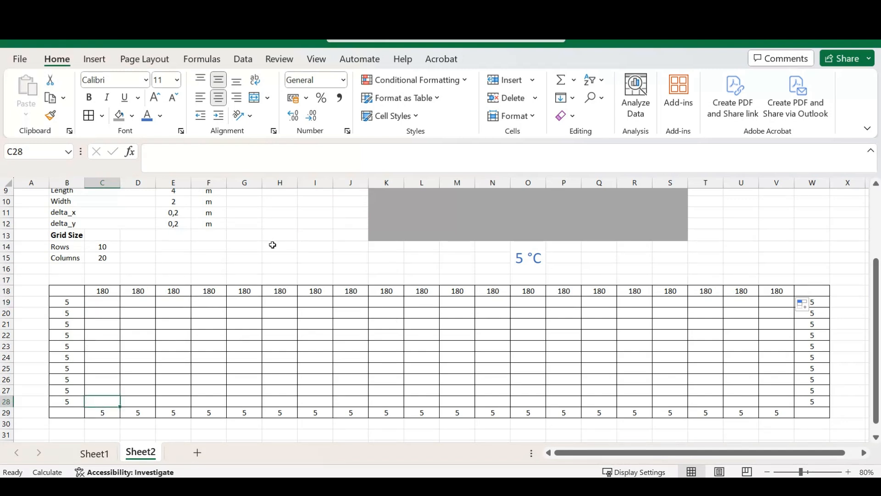
{"action": "key", "text": "F2"}
{"action": "type", "text": "="}
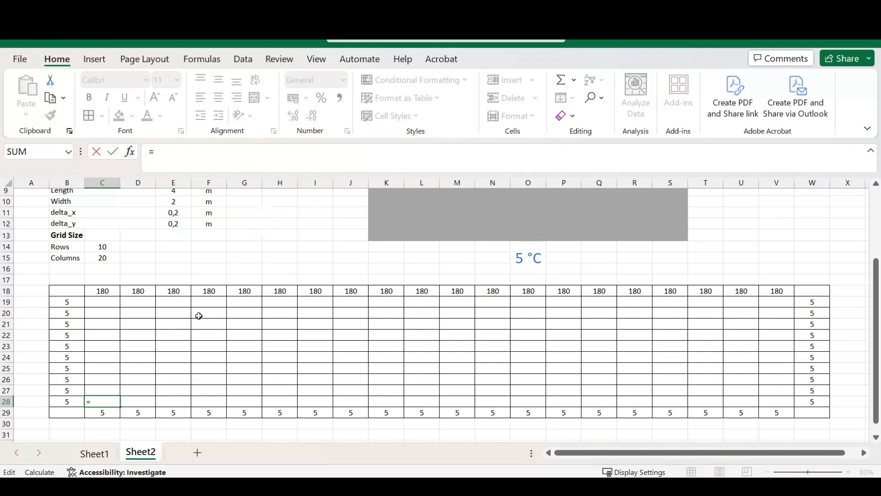
{"action": "type", "text": "("}
{"action": "left_click", "coordinate": [109, 388]}
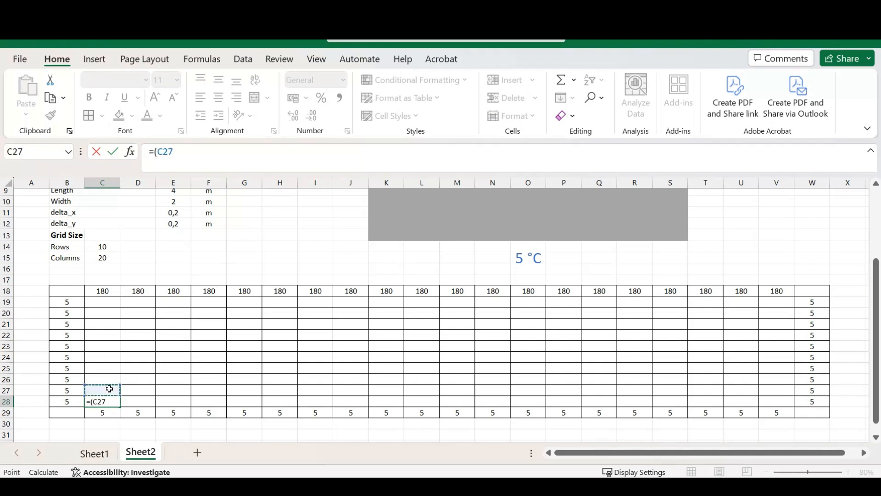
{"action": "type", "text": "+"}
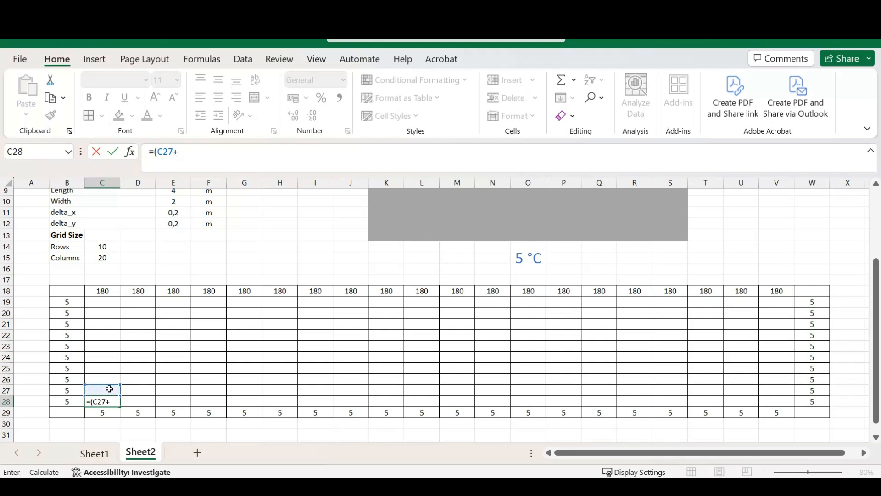
{"action": "left_click", "coordinate": [68, 402]}
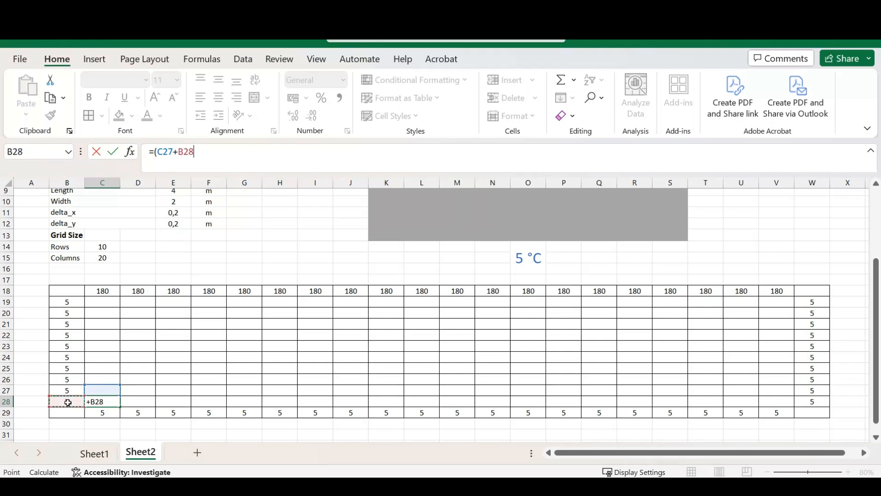
{"action": "type", "text": "+"}
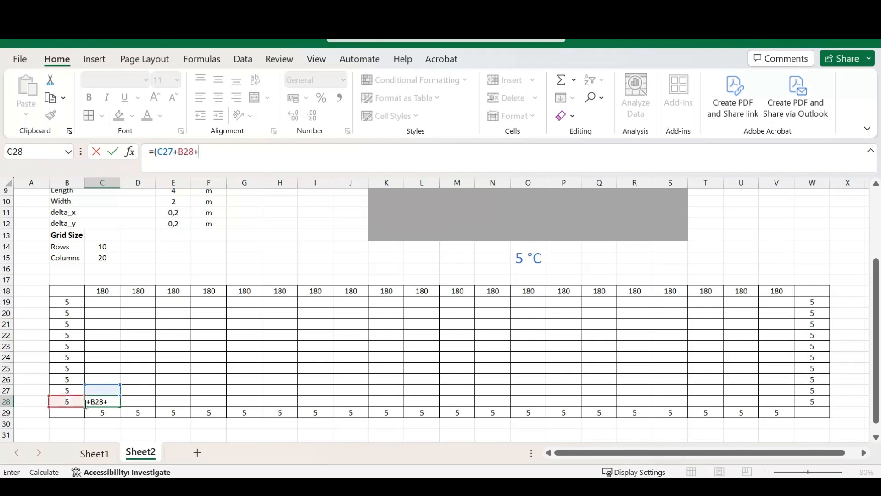
{"action": "left_click", "coordinate": [102, 414]}
{"action": "type", "text": "+"}
{"action": "left_click", "coordinate": [145, 401]}
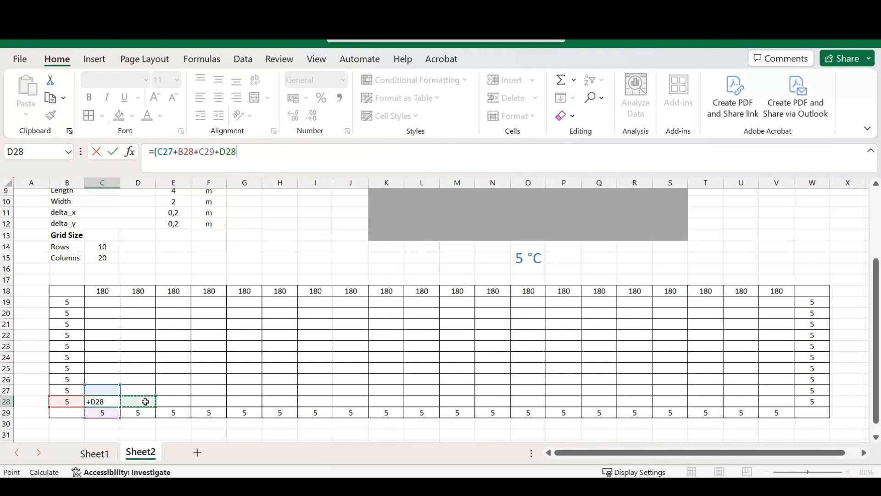
{"action": "type", "text": ")"}
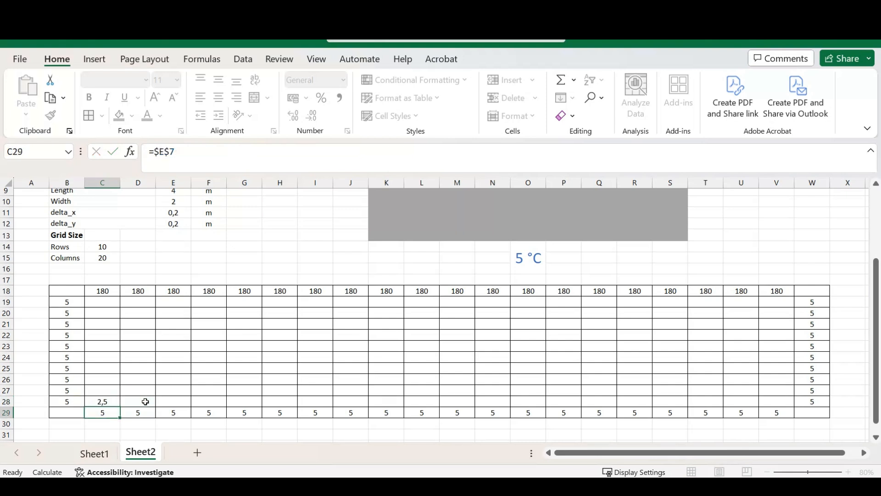
{"action": "type", "text": "/4"}
{"action": "key", "text": "Return"}
{"action": "key", "text": "Up"}
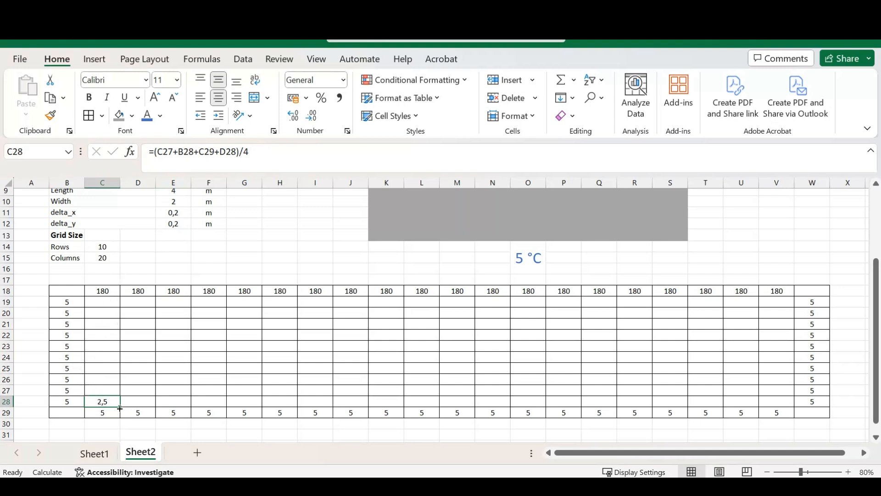
- Fill the averaging formula from C28 up to C19 and across to column V to cover the interior C19:V28
{"action": "left_click_drag", "start_coordinate": [120, 407], "coordinate": [118, 299]}
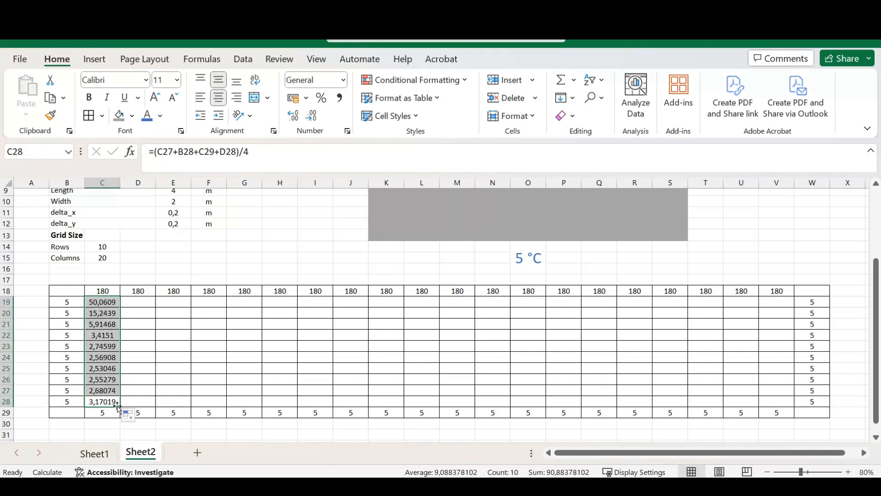
{"action": "left_click_drag", "start_coordinate": [120, 407], "coordinate": [782, 384]}
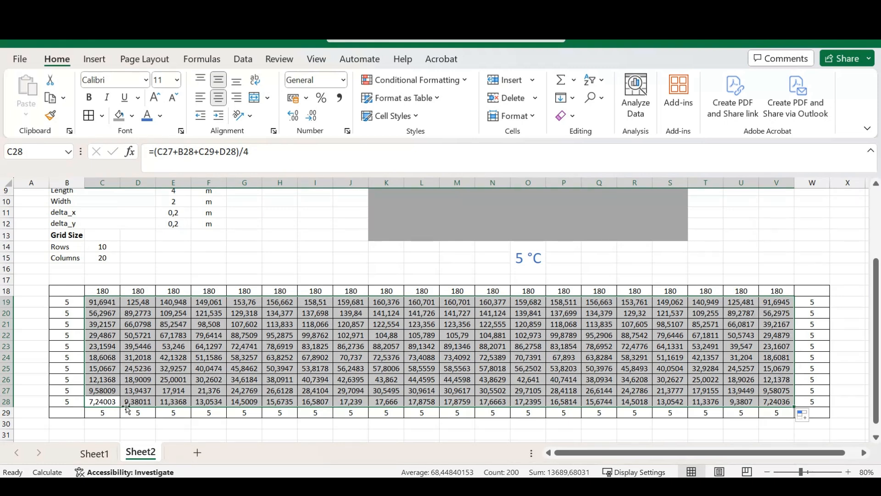
{"action": "left_click", "coordinate": [64, 413]}
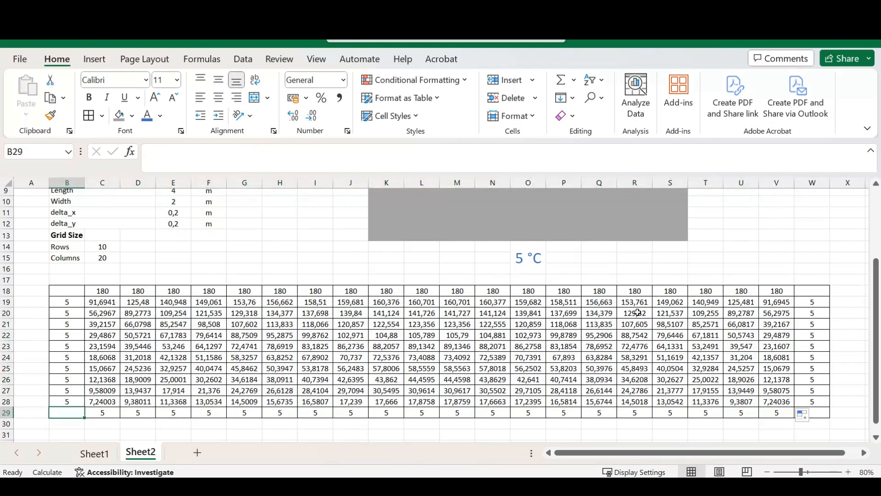
{"action": "left_click", "coordinate": [167, 264]}
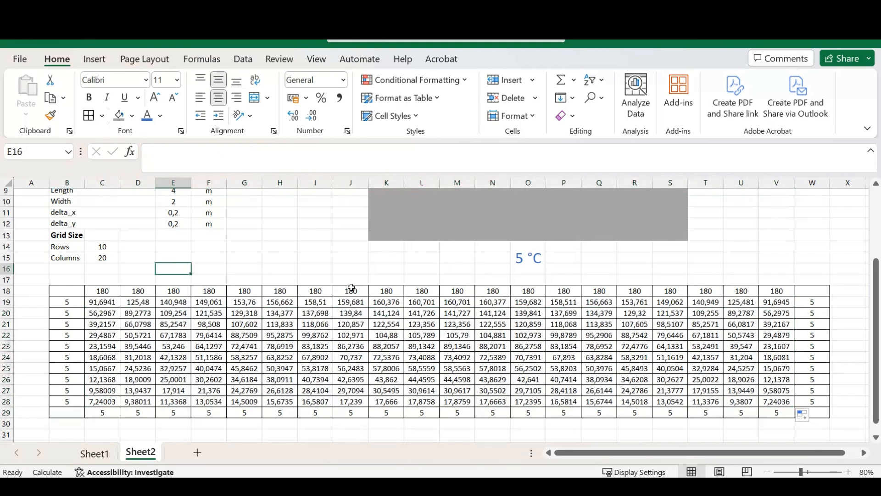
- Apply a Red-White-Blue color scale to the whole temperature grid B18:W29, including its boundary cells
{"action": "left_click", "coordinate": [106, 401]}
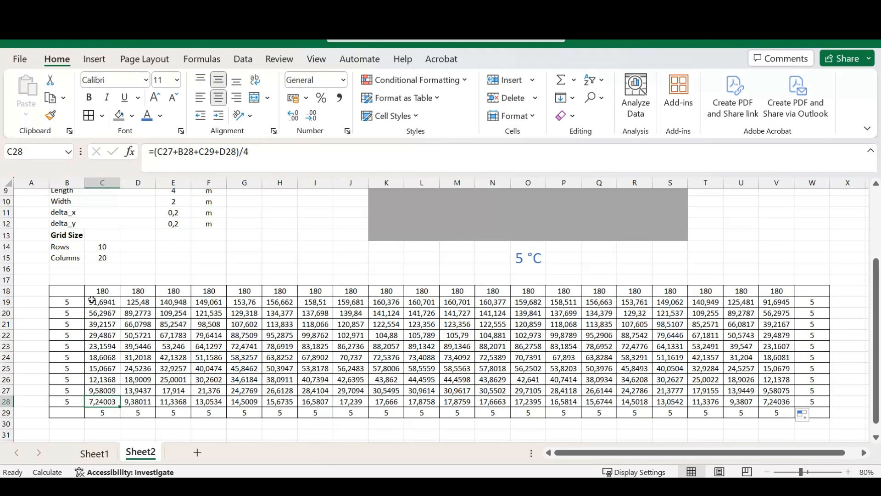
{"action": "left_click_drag", "start_coordinate": [69, 291], "coordinate": [818, 411]}
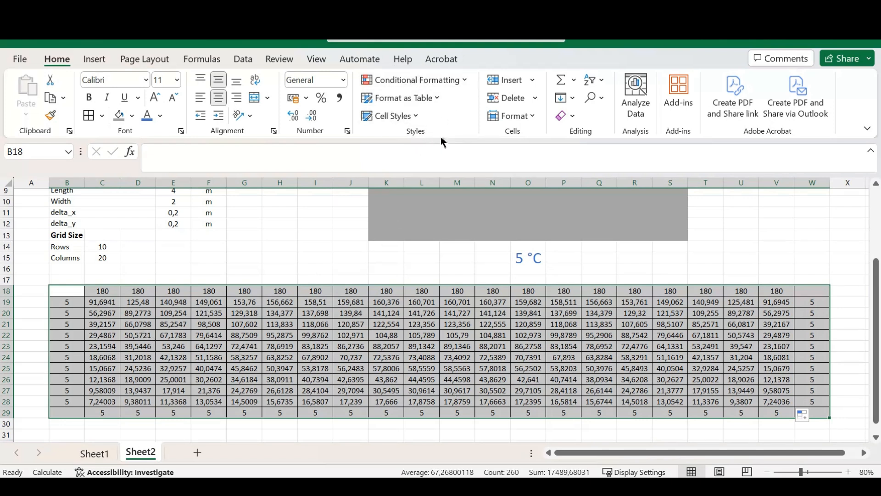
{"action": "left_click", "coordinate": [463, 79]}
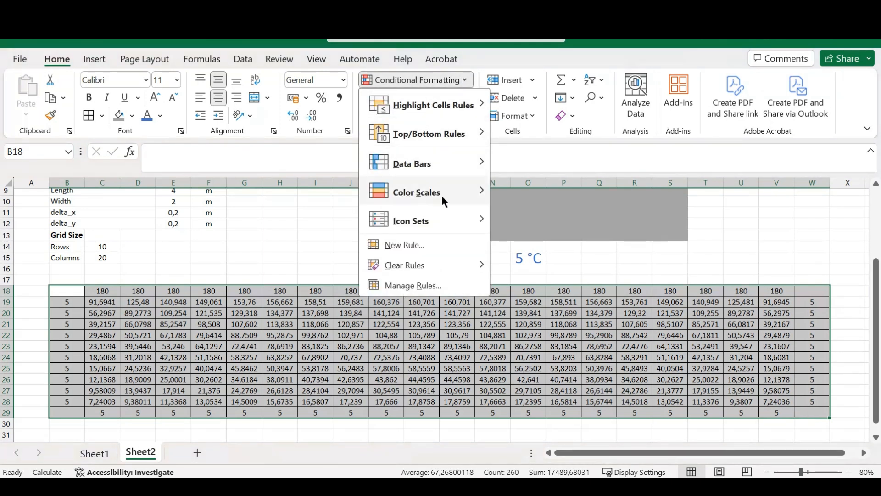
{"action": "mouse_move", "coordinate": [453, 191]}
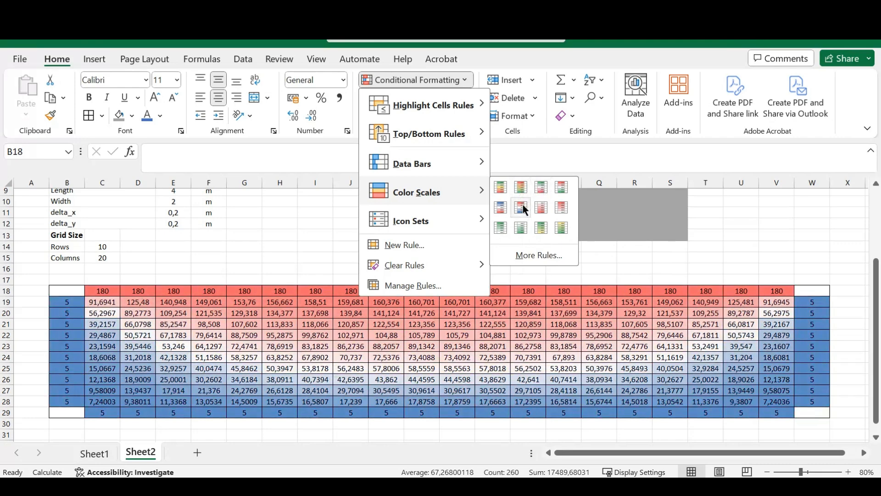
{"action": "left_click", "coordinate": [522, 204]}
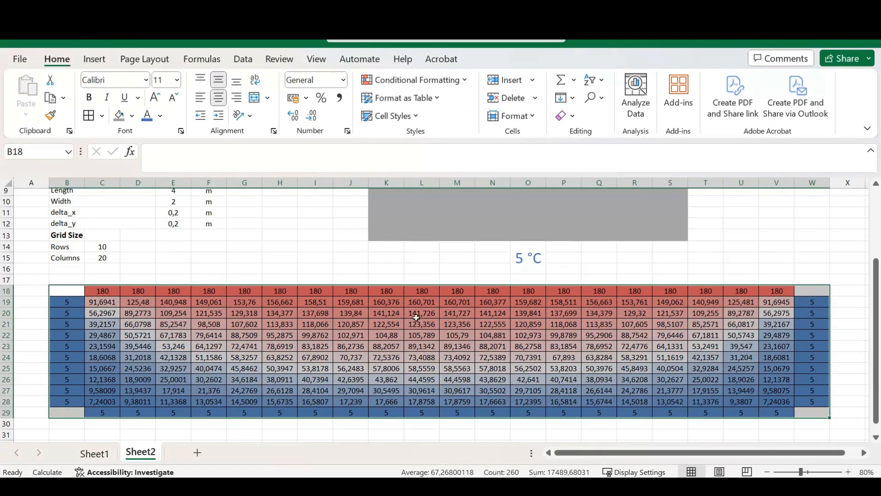
{"action": "left_click", "coordinate": [187, 257]}
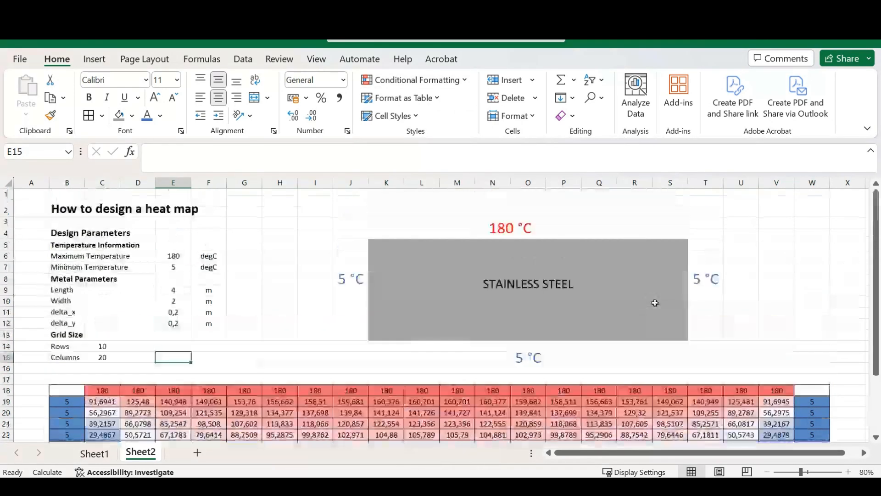
{"action": "scroll", "coordinate": [655, 301], "scroll_direction": "down", "scroll_amount": 4}
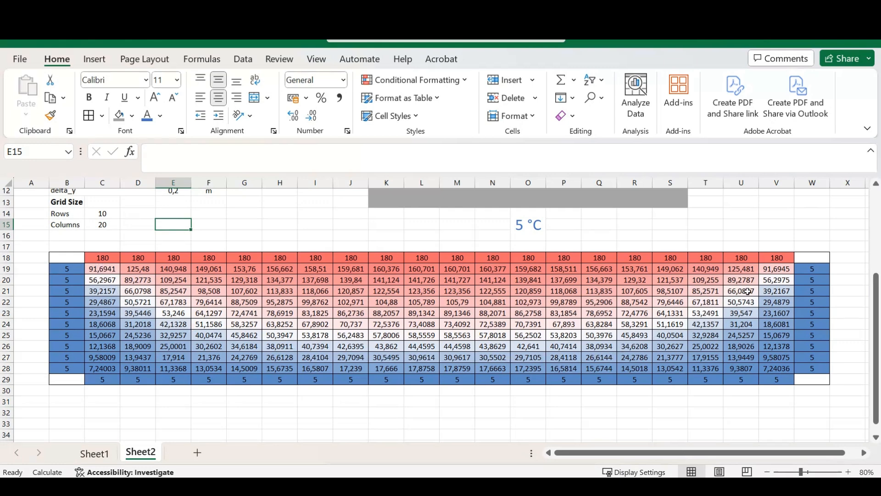
- Apply the Red-Yellow-Green conditional formatting color scale to the temperature grid B18:W29
{"action": "left_click_drag", "start_coordinate": [78, 258], "coordinate": [102, 257]}
{"action": "left_click_drag", "start_coordinate": [239, 263], "coordinate": [807, 383]}
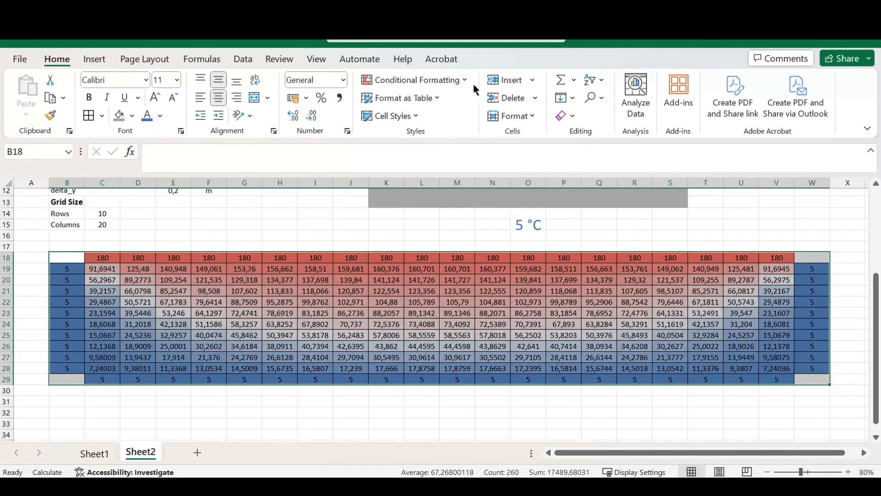
{"action": "left_click", "coordinate": [461, 81]}
{"action": "mouse_move", "coordinate": [430, 197]}
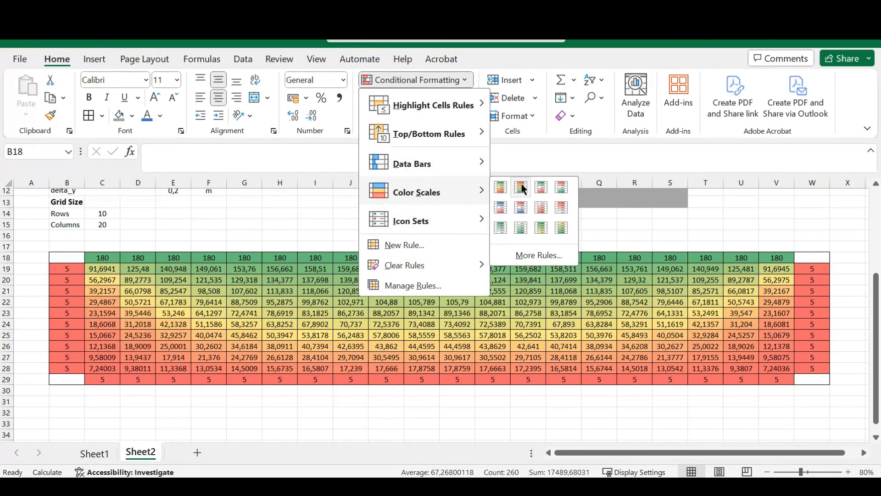
{"action": "left_click", "coordinate": [515, 185]}
{"action": "left_click", "coordinate": [196, 237]}
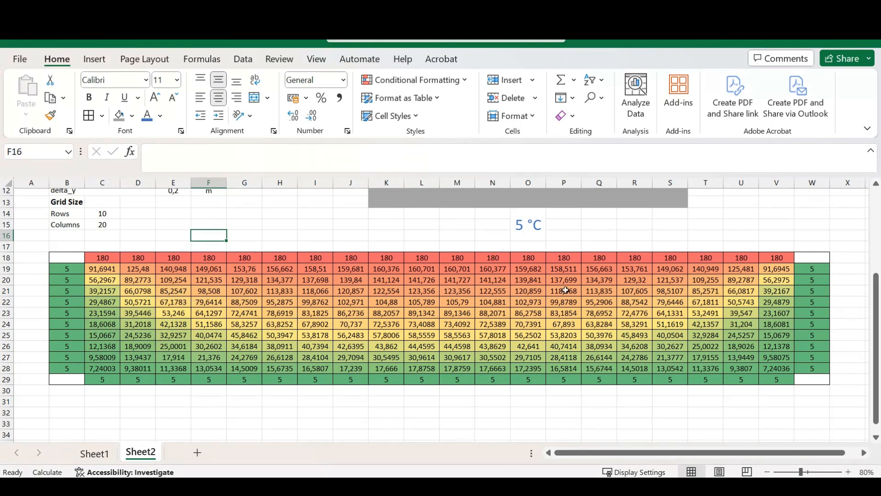
{"action": "left_click", "coordinate": [73, 257]}
{"action": "left_click", "coordinate": [68, 243]}
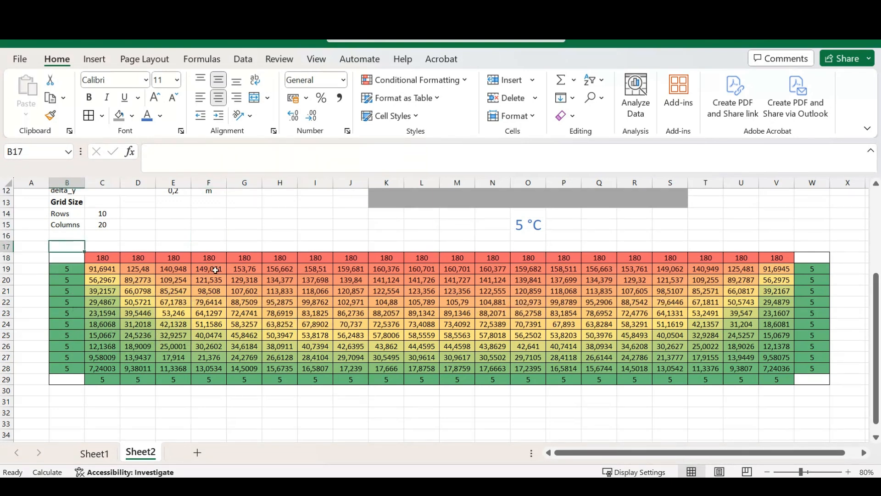
{"action": "left_click", "coordinate": [76, 256]}
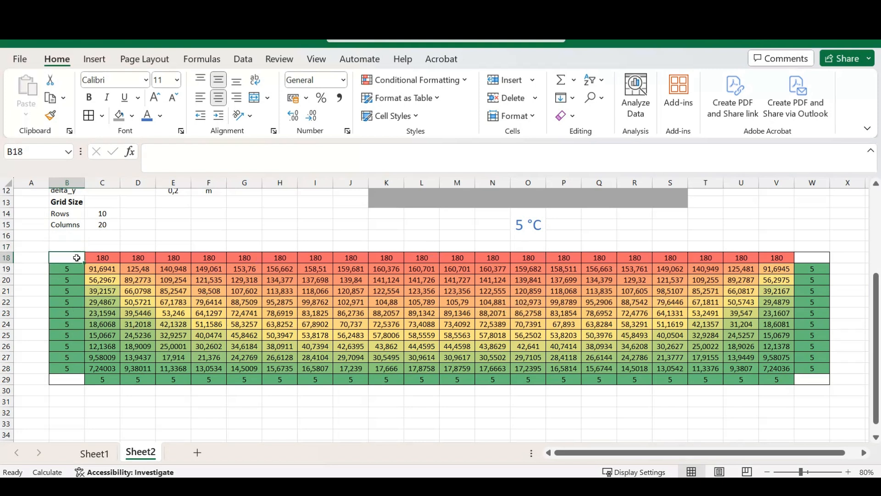